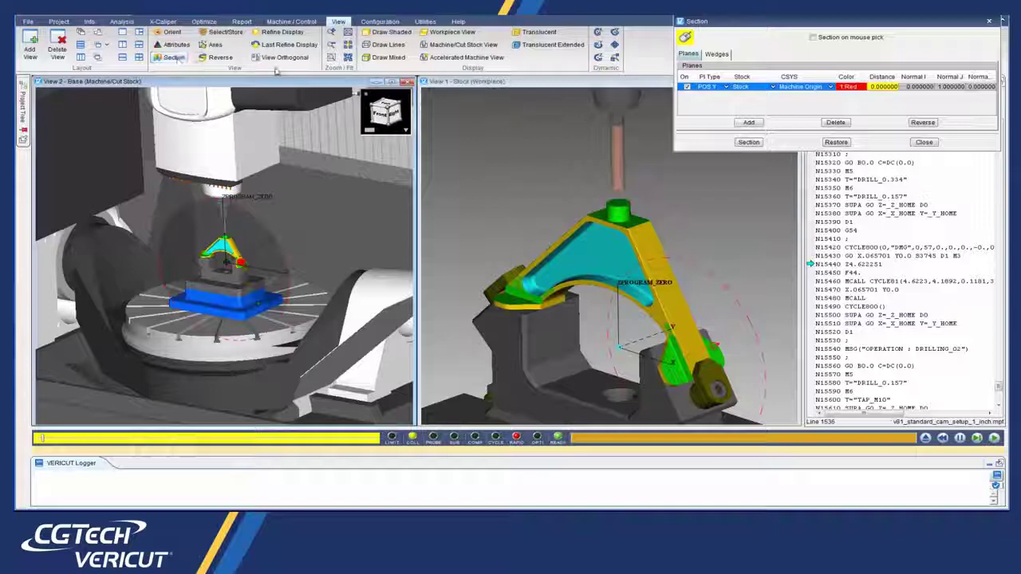
Set the section plane to POS X at PROGRAM_ZERO, drawn in 9 White.
{"action": "left_click", "coordinate": [709, 87]}
{"action": "left_click", "coordinate": [708, 96]}
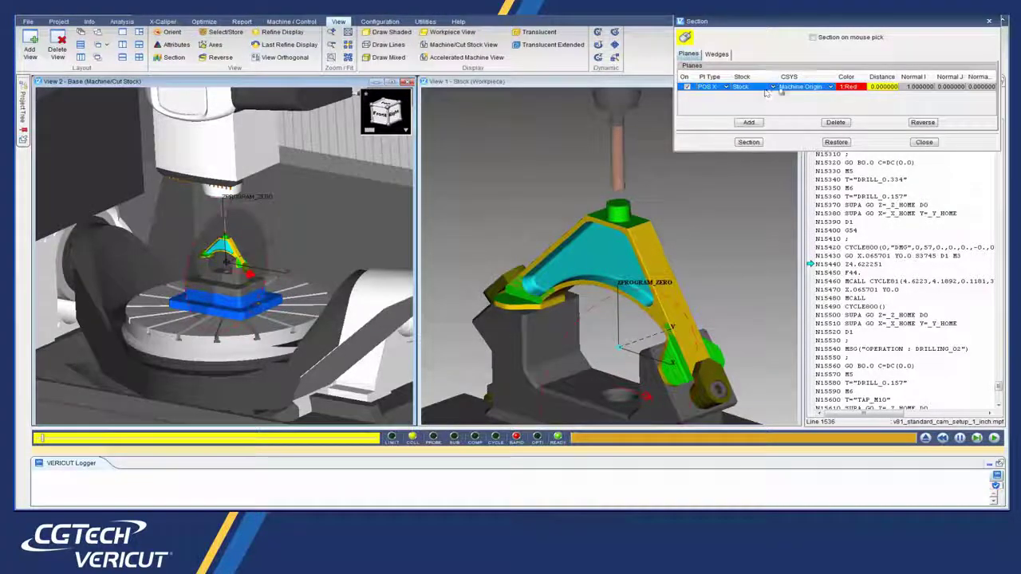
{"action": "left_click", "coordinate": [790, 88]}
{"action": "left_click", "coordinate": [805, 103]}
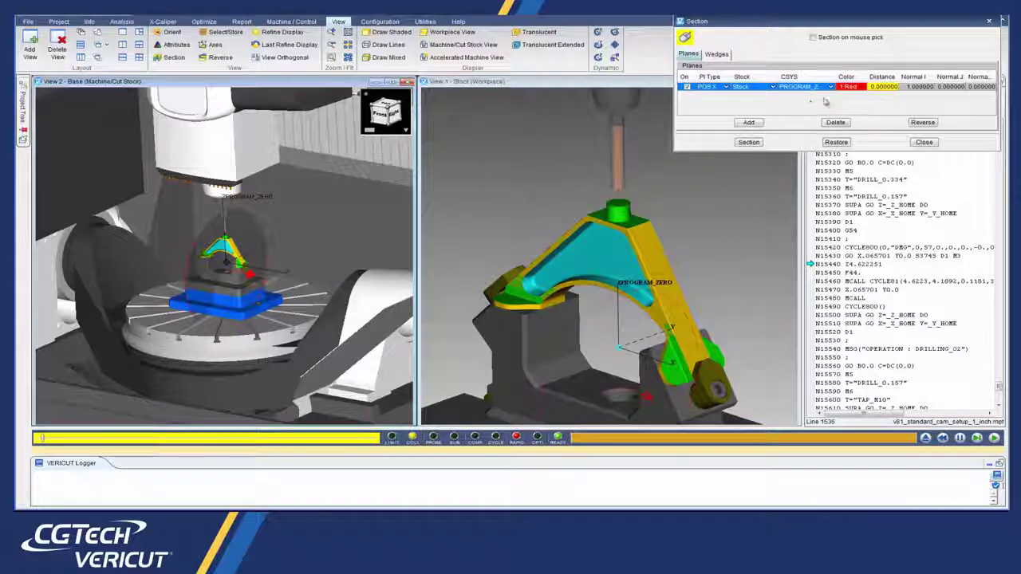
{"action": "left_click", "coordinate": [849, 87]}
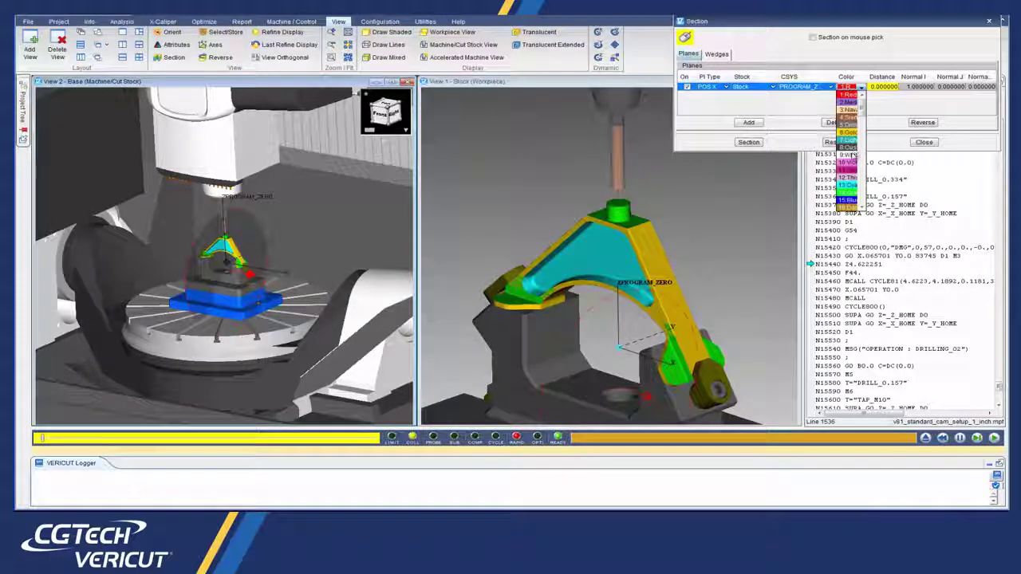
{"action": "left_click", "coordinate": [853, 154]}
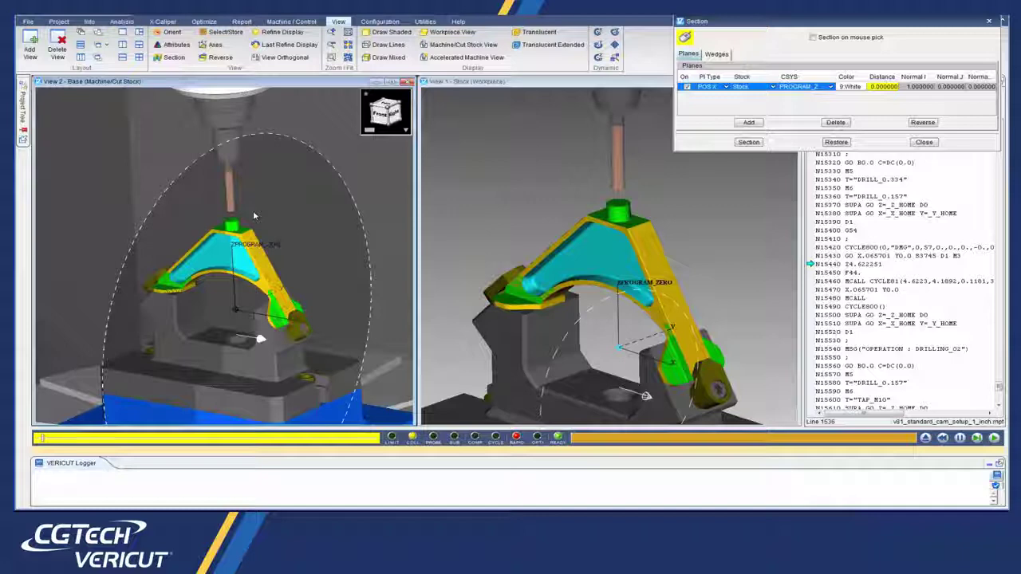
Apply the section cut to both views, close the dialog, and play the simulation to the end.
{"action": "left_click", "coordinate": [747, 142]}
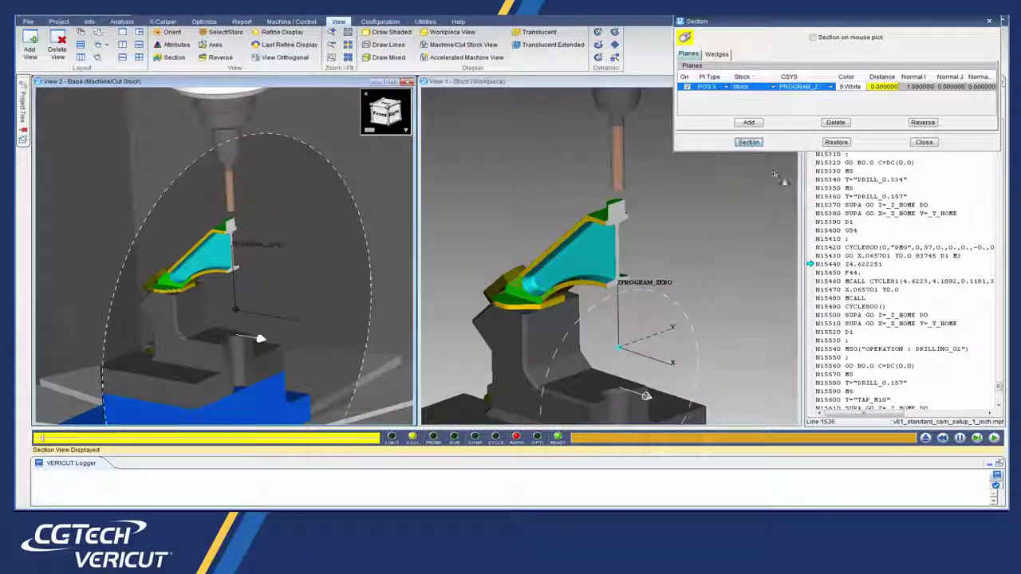
{"action": "left_click", "coordinate": [923, 142]}
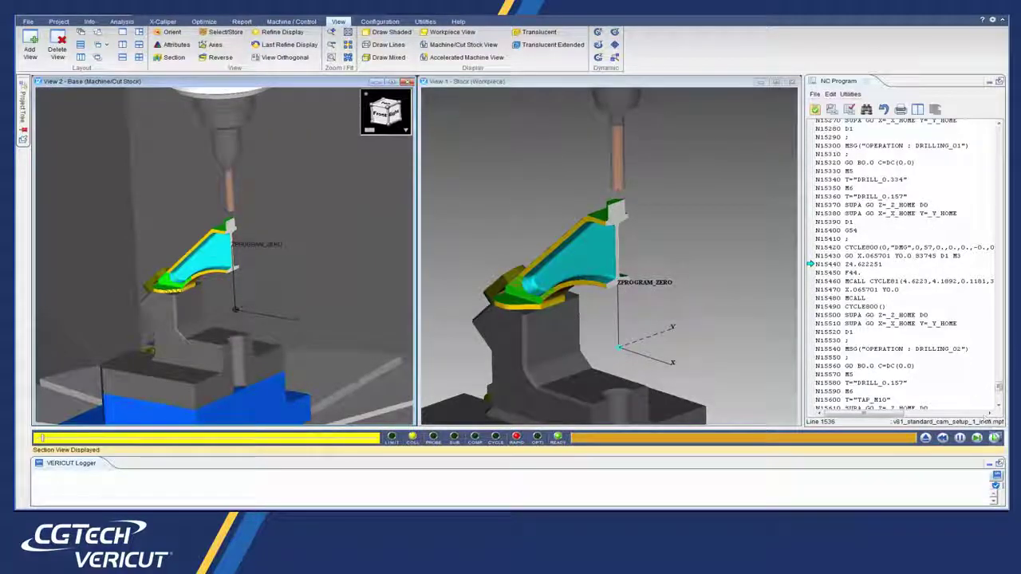
{"action": "left_click", "coordinate": [995, 438]}
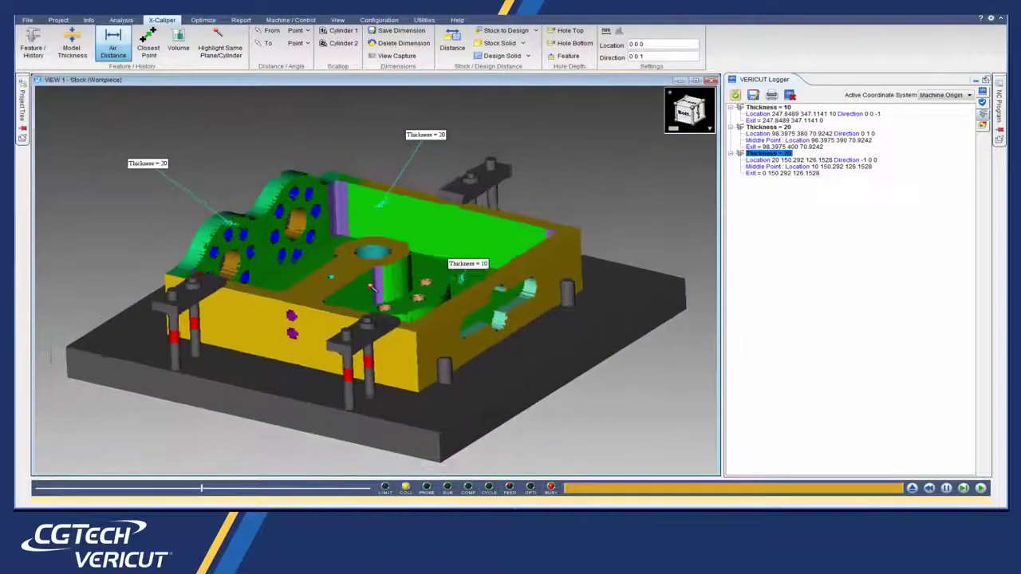
Zoom in and rotate the workpiece, then turn on Save Dimension to keep measurement labels.
{"action": "scroll", "coordinate": [371, 284], "scroll_direction": "up", "scroll_amount": 5}
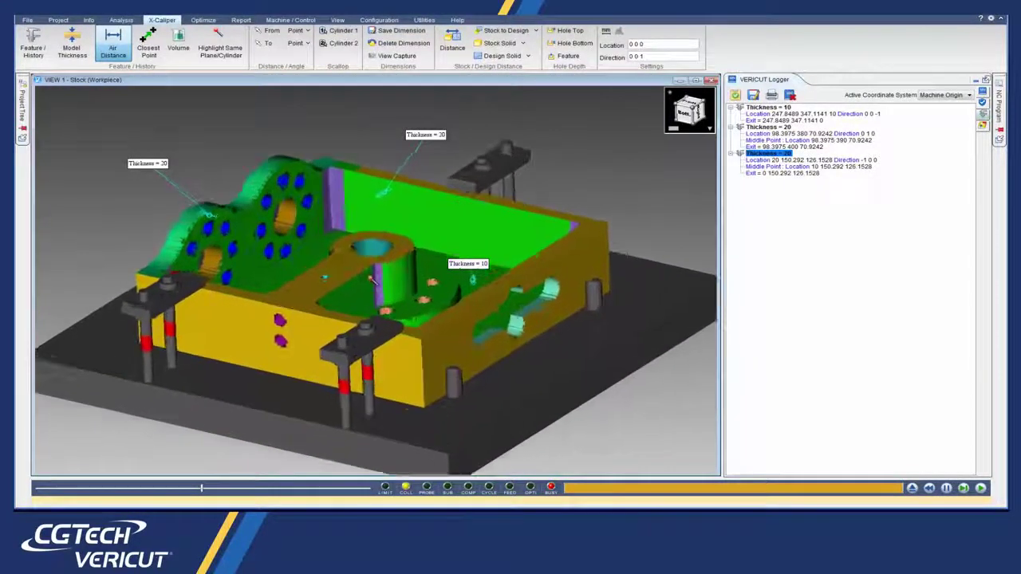
{"action": "scroll", "coordinate": [371, 279], "scroll_direction": "up", "scroll_amount": 3}
{"action": "scroll", "coordinate": [364, 274], "scroll_direction": "up", "scroll_amount": 3}
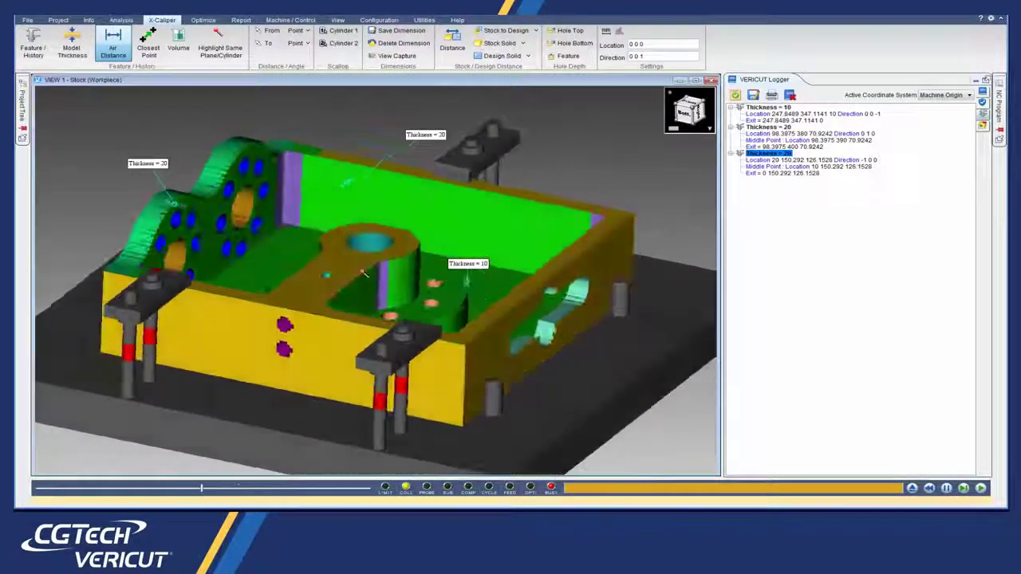
{"action": "left_click_drag", "start_coordinate": [364, 274], "coordinate": [344, 275], "text": "ctrl"}
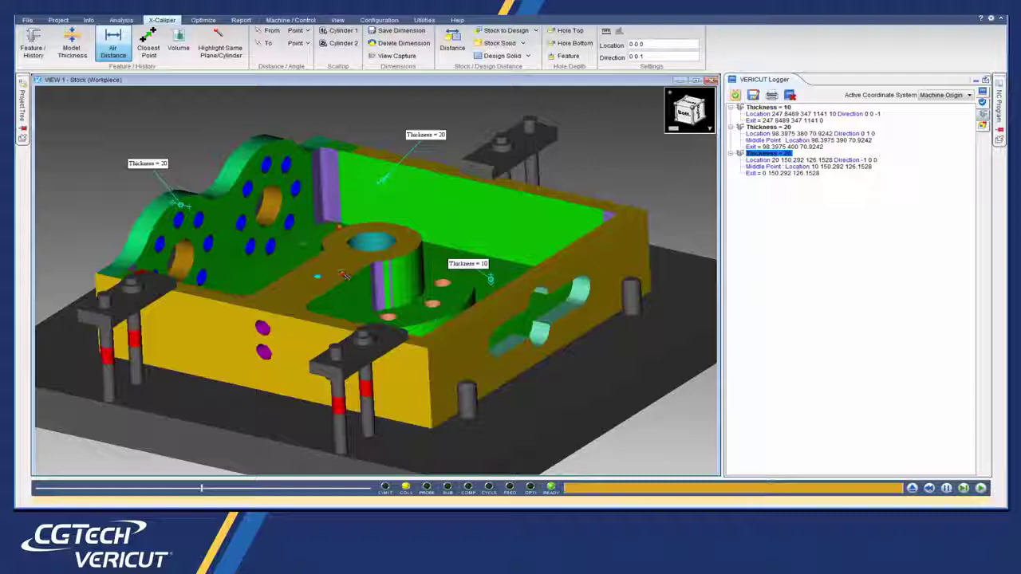
{"action": "left_click", "coordinate": [403, 32]}
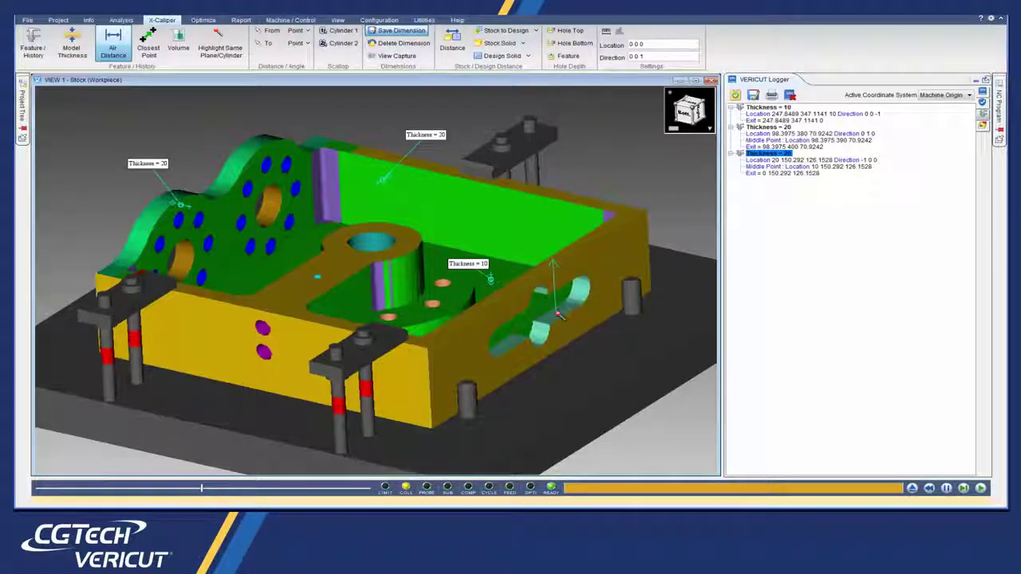
Measure air distances of 37.5 across the slot and 10 at a hole, moving both labels off the part.
{"action": "left_click", "coordinate": [560, 314]}
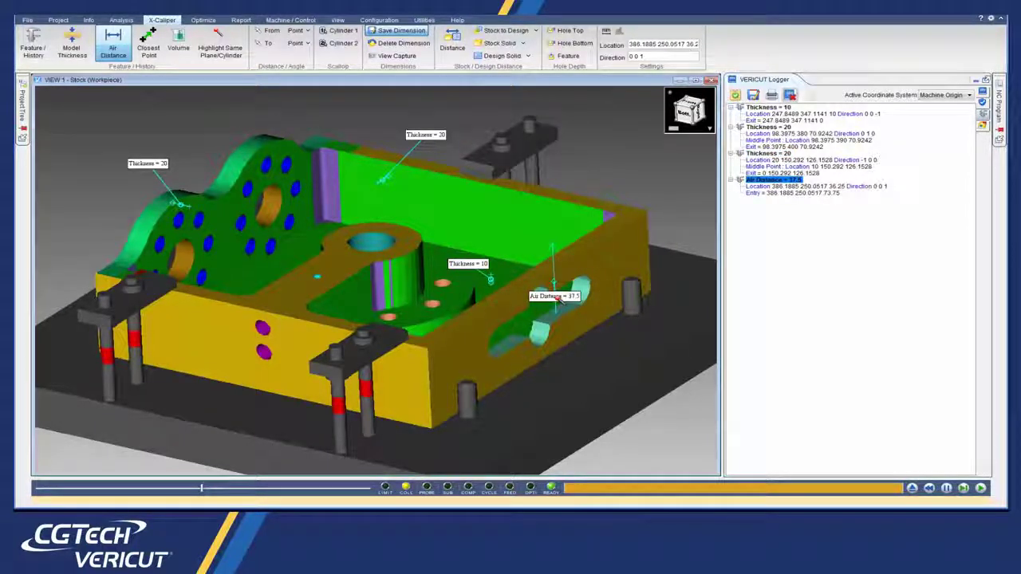
{"action": "left_click_drag", "start_coordinate": [558, 300], "coordinate": [615, 357]}
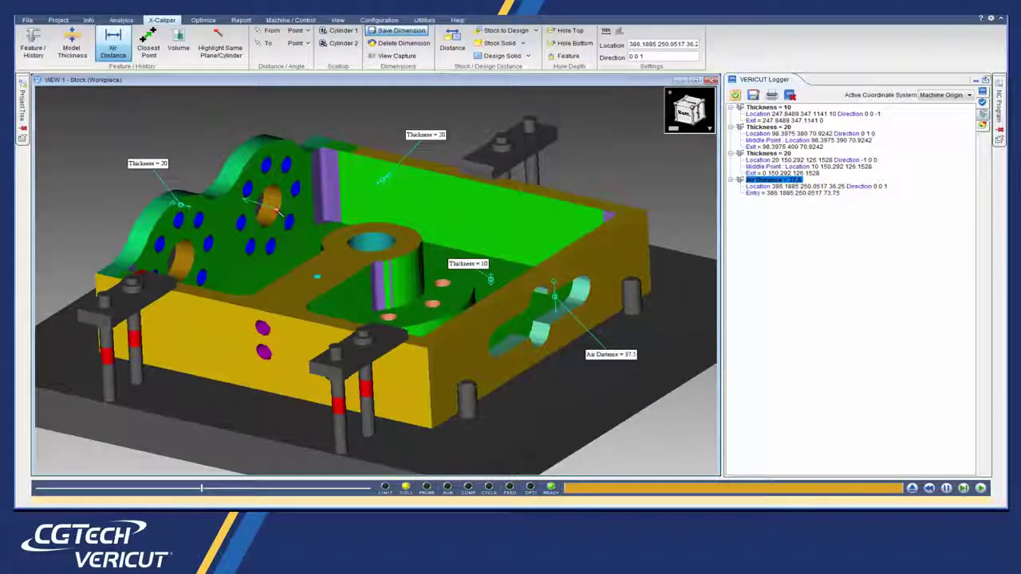
{"action": "left_click", "coordinate": [279, 212]}
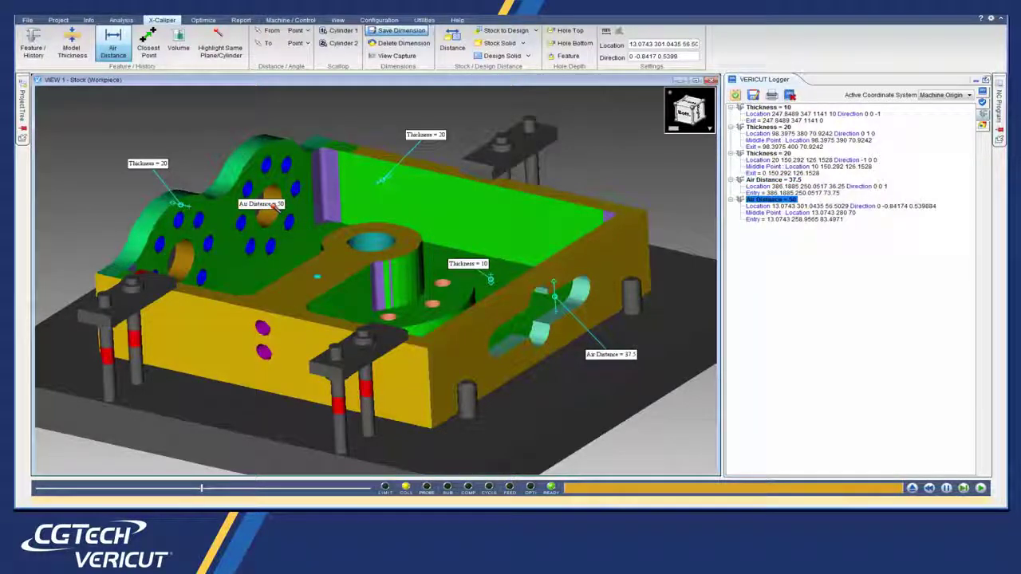
{"action": "left_click_drag", "start_coordinate": [275, 205], "coordinate": [305, 121]}
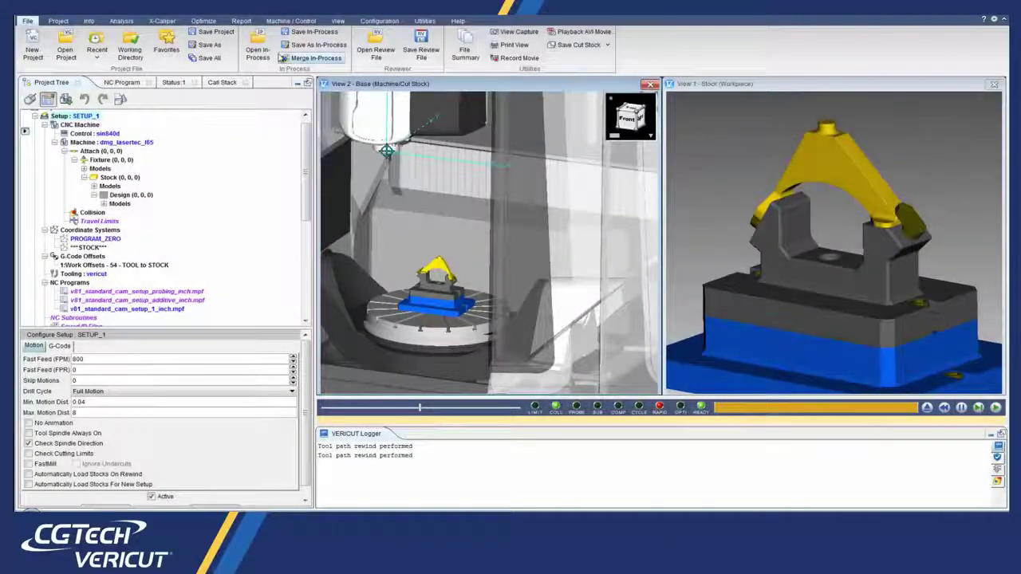
Set the report template page to Letter with 0.5-inch top, left and right margins, then add a picture.
{"action": "left_click", "coordinate": [241, 20]}
{"action": "left_click", "coordinate": [155, 40]}
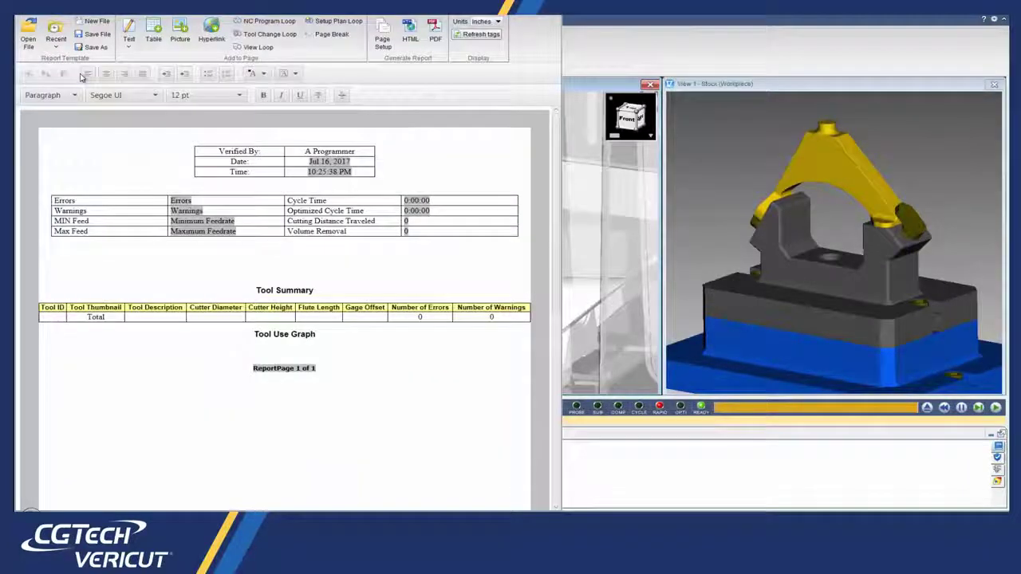
{"action": "left_click", "coordinate": [383, 40]}
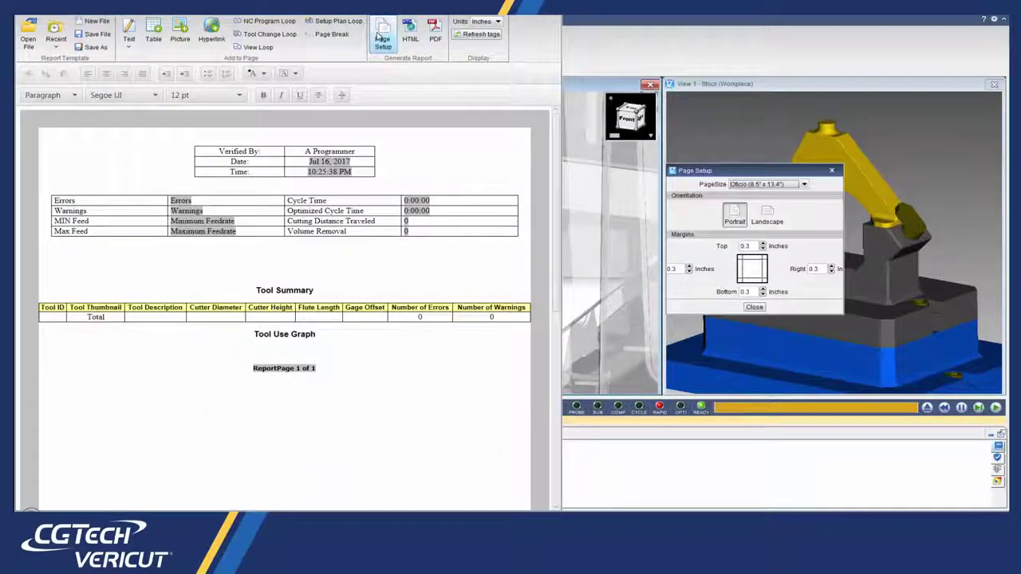
{"action": "left_click", "coordinate": [749, 184]}
{"action": "left_click", "coordinate": [744, 197]}
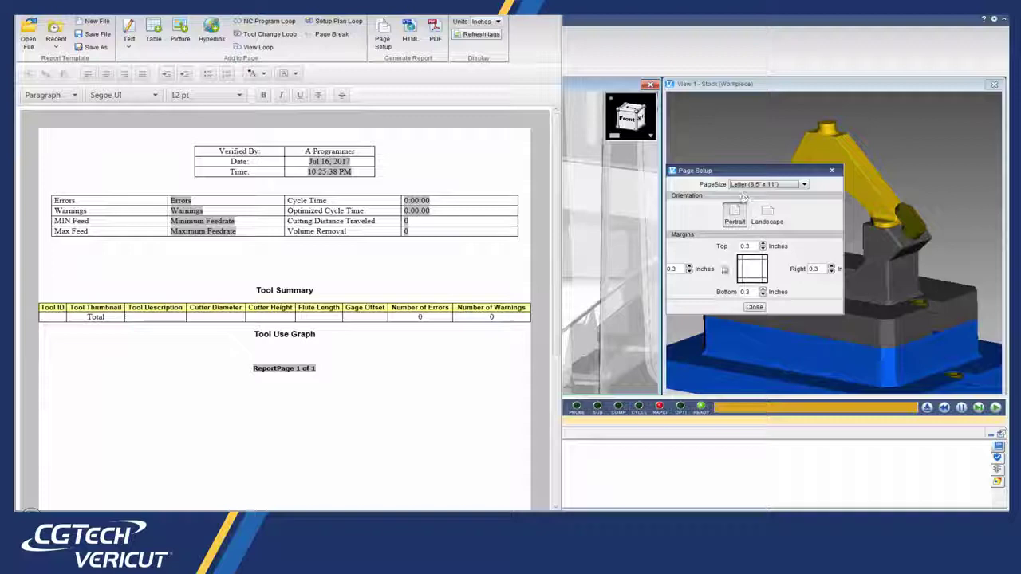
{"action": "left_click", "coordinate": [763, 246]}
{"action": "left_click", "coordinate": [762, 246]}
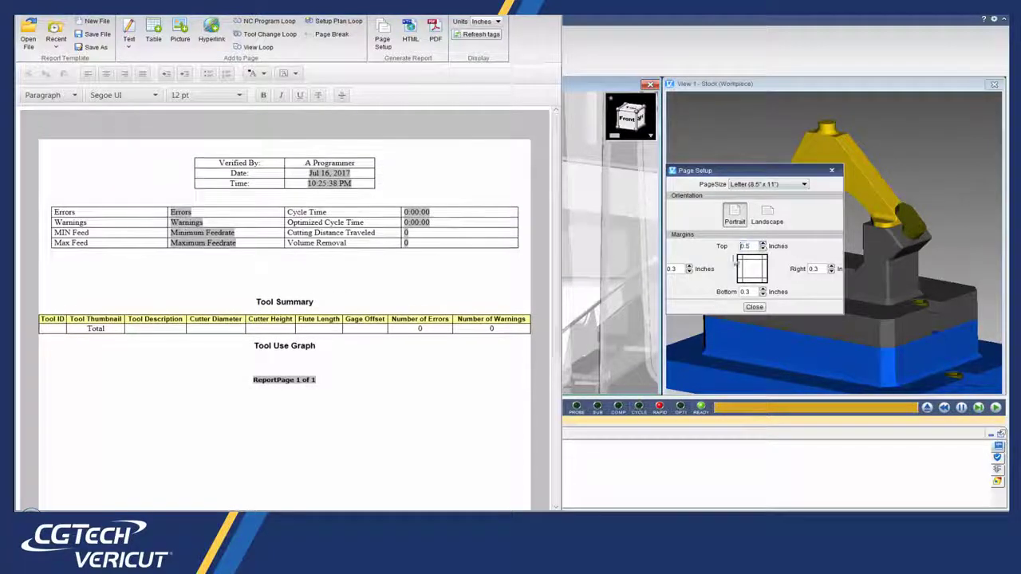
{"action": "left_click", "coordinate": [689, 267]}
{"action": "left_click", "coordinate": [689, 267]}
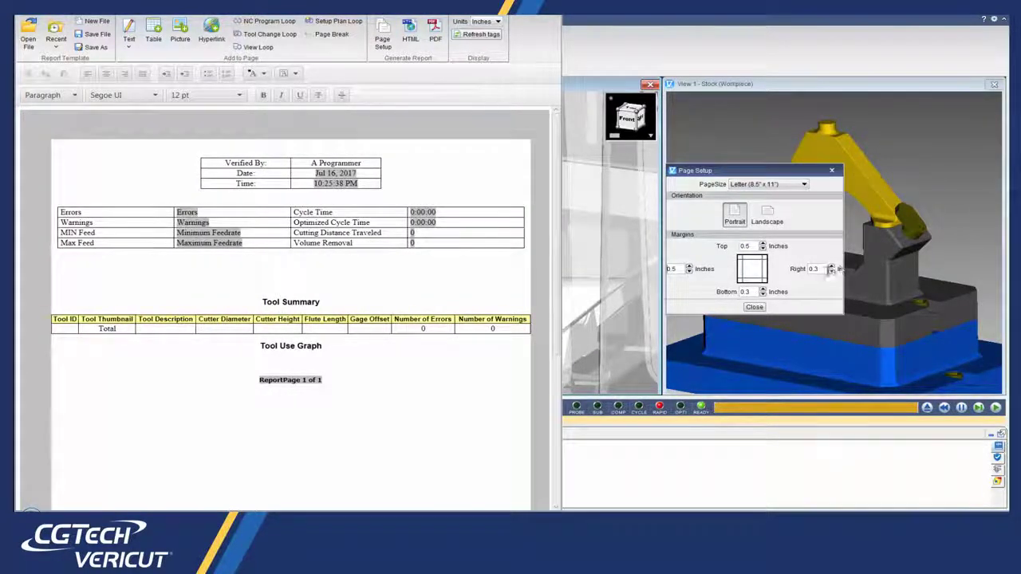
{"action": "left_click", "coordinate": [831, 267]}
{"action": "left_click", "coordinate": [831, 267]}
{"action": "left_click", "coordinate": [762, 291]}
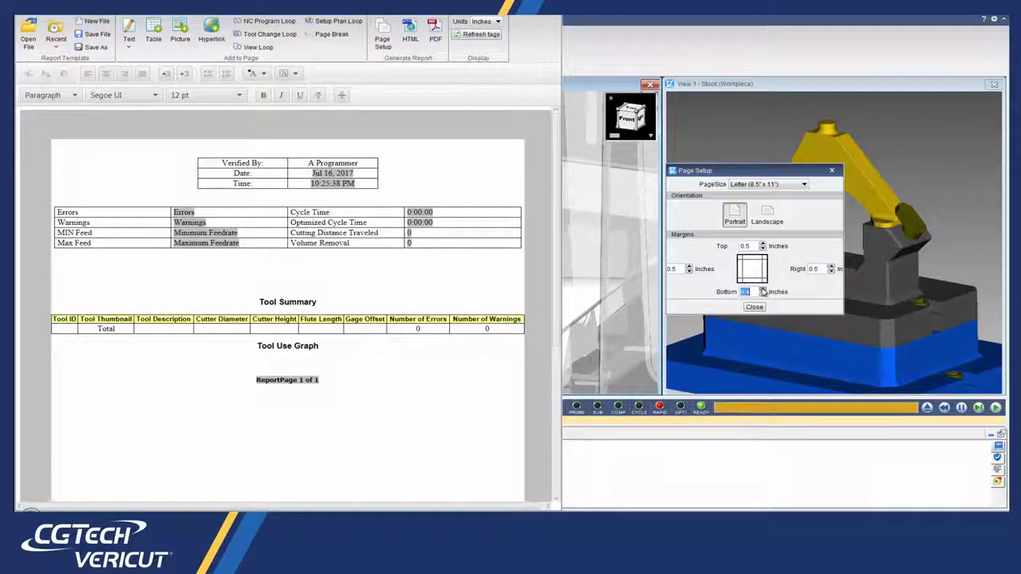
{"action": "left_click", "coordinate": [754, 306]}
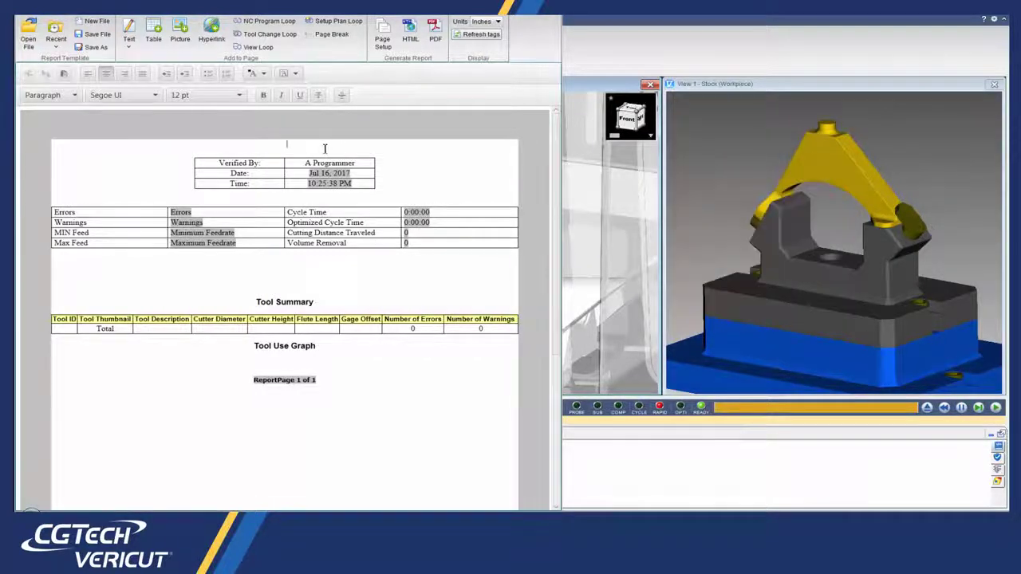
{"action": "left_click", "coordinate": [181, 36]}
{"action": "left_click_drag", "start_coordinate": [239, 159], "coordinate": [440, 237]}
Insert CGTech_Banner.png from the Library folder, centred and widened to 7.38 by 0.72 inches.
{"action": "left_click", "coordinate": [588, 263]}
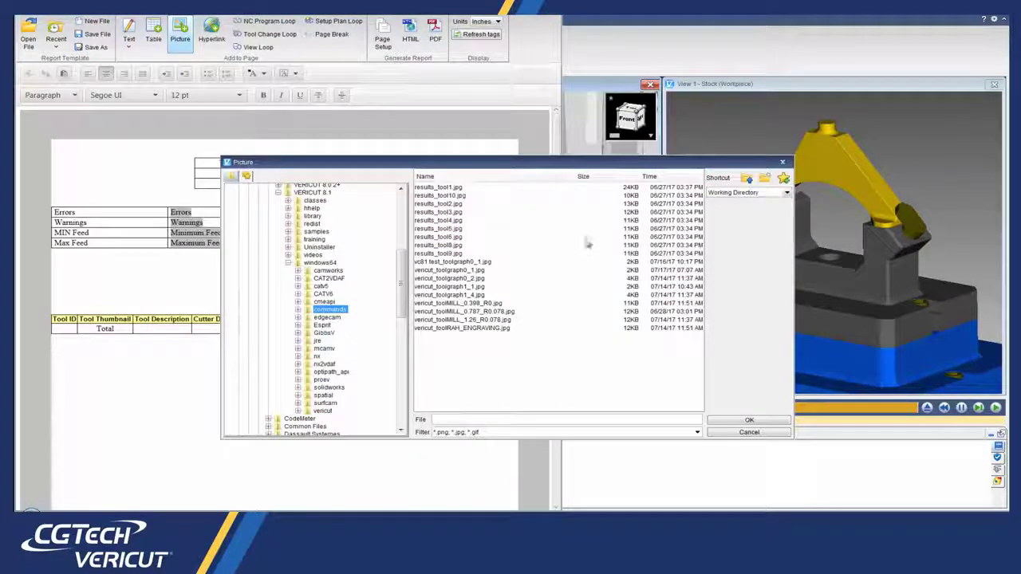
{"action": "left_click", "coordinate": [733, 193]}
{"action": "left_click", "coordinate": [716, 230]}
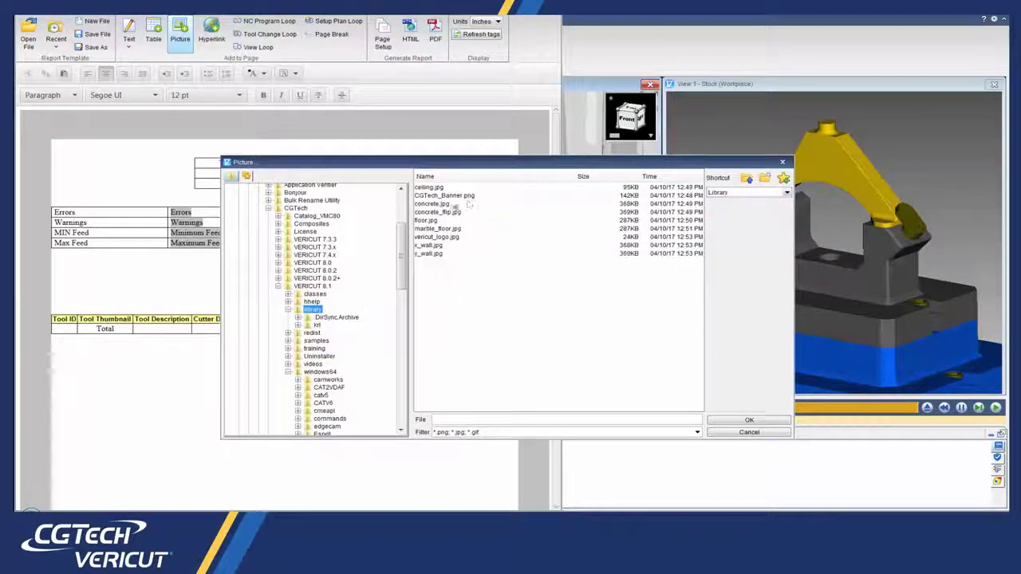
{"action": "left_click", "coordinate": [444, 196]}
{"action": "left_click", "coordinate": [746, 420]}
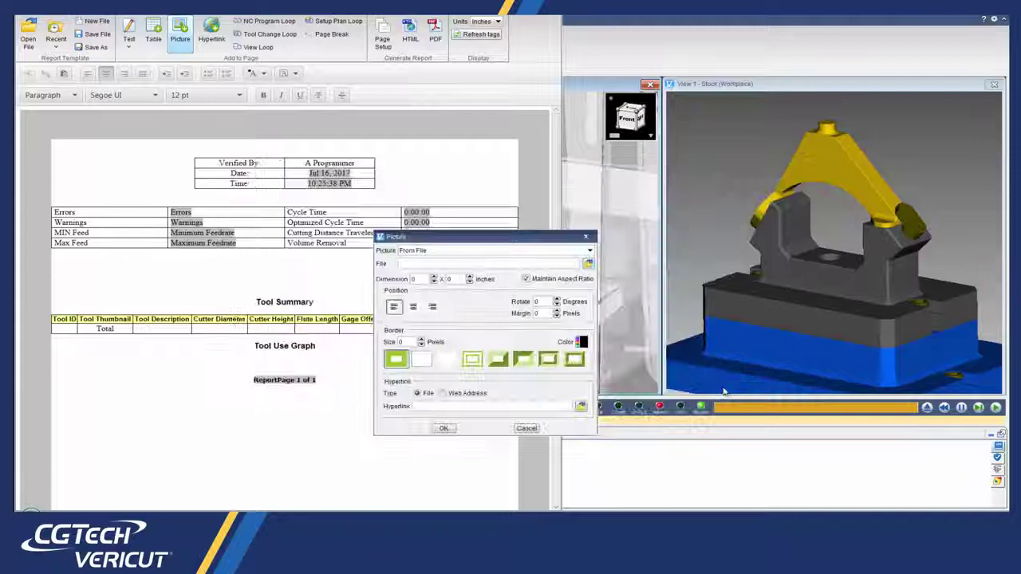
{"action": "left_click", "coordinate": [414, 309]}
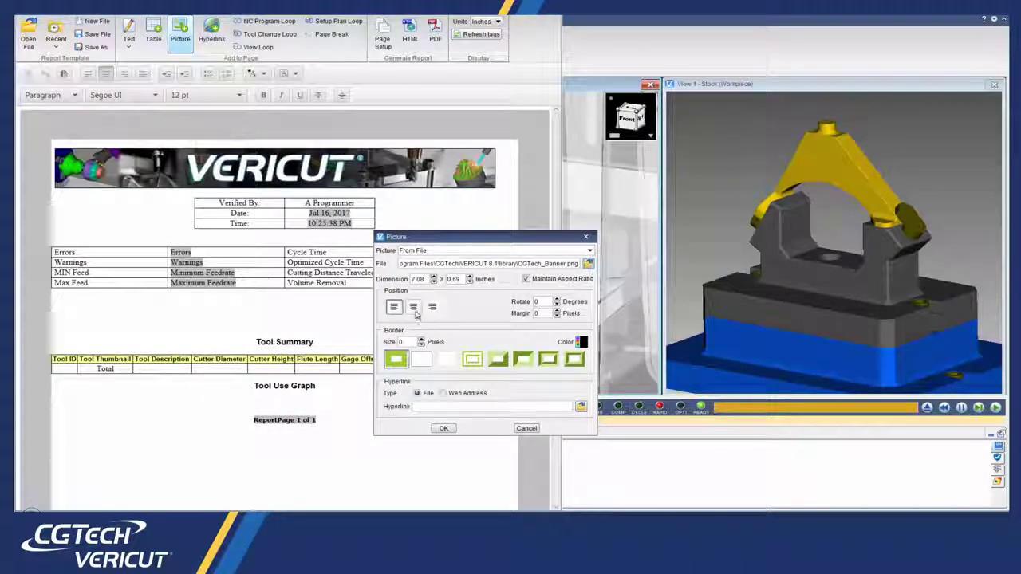
{"action": "left_click", "coordinate": [434, 277]}
{"action": "left_click", "coordinate": [434, 276]}
{"action": "left_click", "coordinate": [434, 277]}
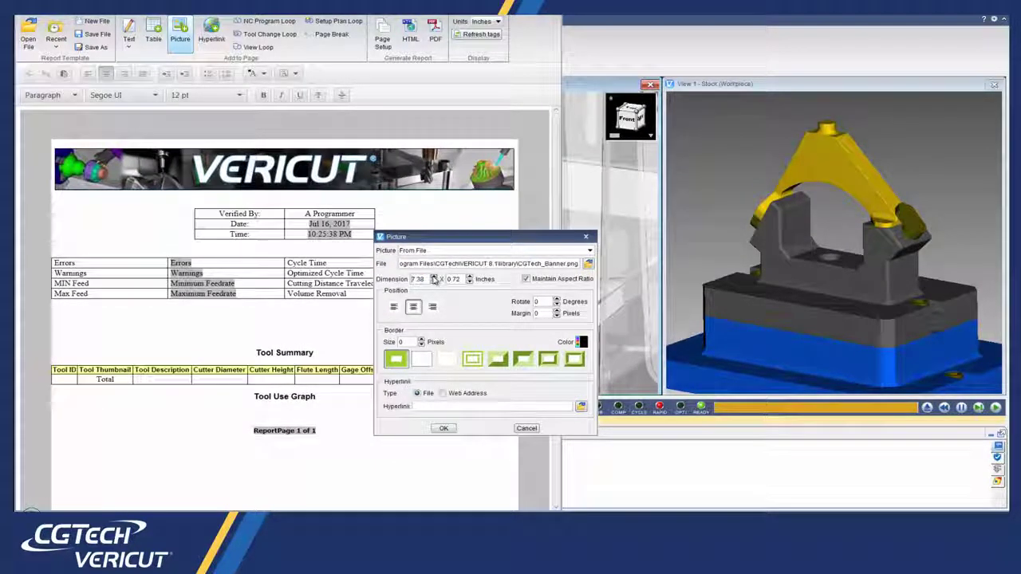
{"action": "left_click", "coordinate": [443, 428]}
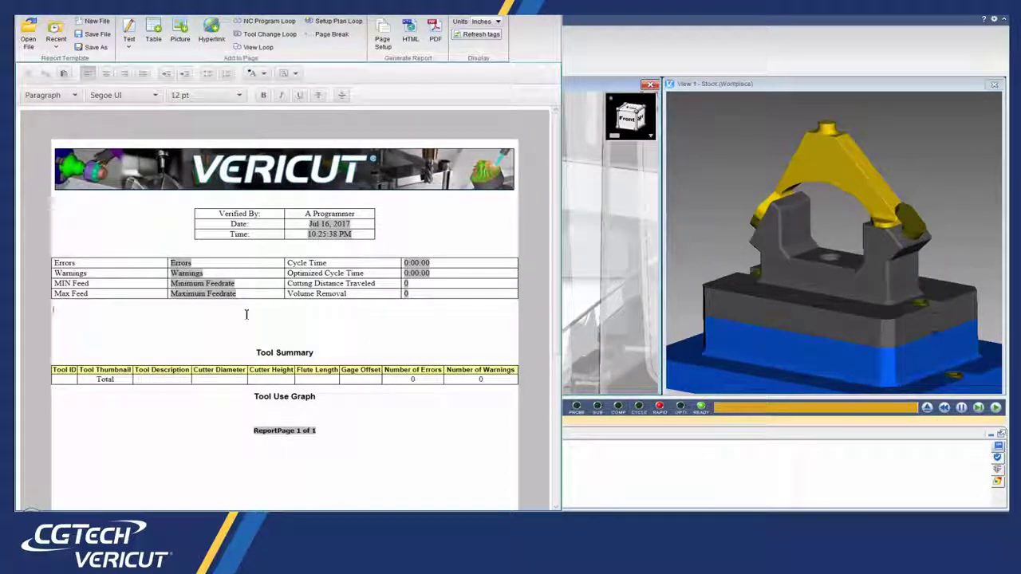
Type the heading 'VERICUT File Summary' and format it as centred, bold Arial.
{"action": "type", "text": "M"}
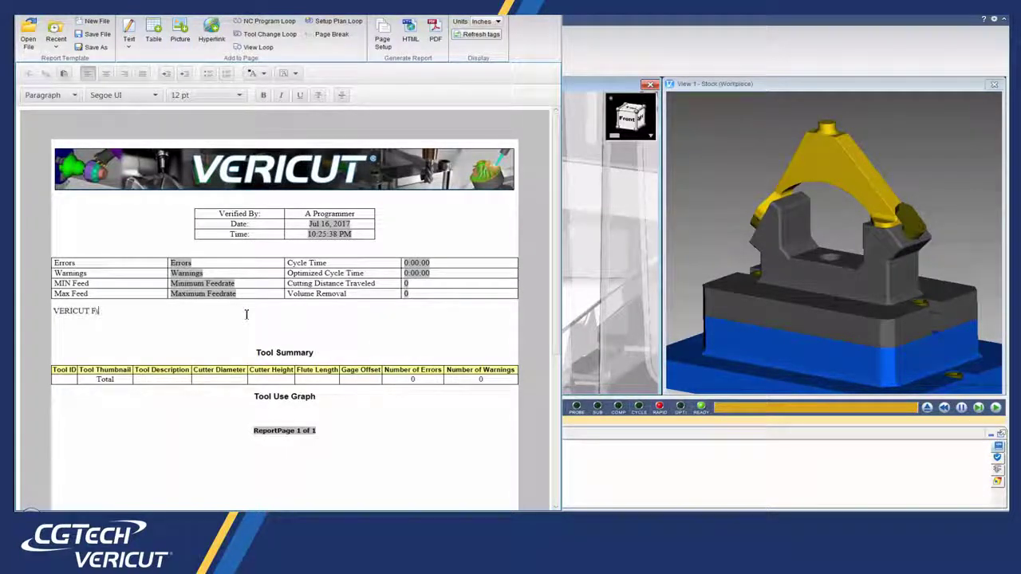
{"action": "type", "text": "ERICUT File Summary"}
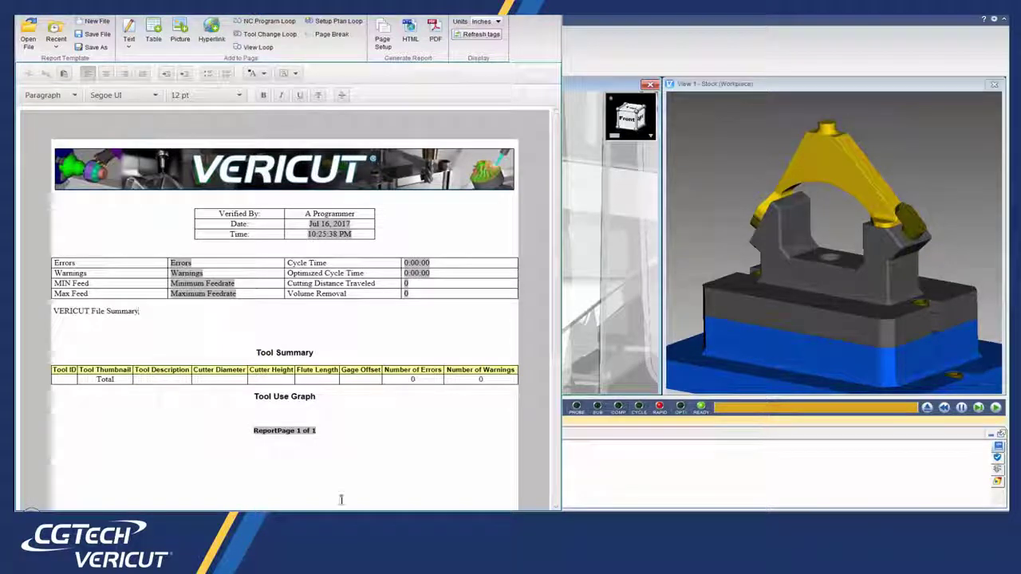
{"action": "left_click_drag", "start_coordinate": [142, 313], "coordinate": [56, 312]}
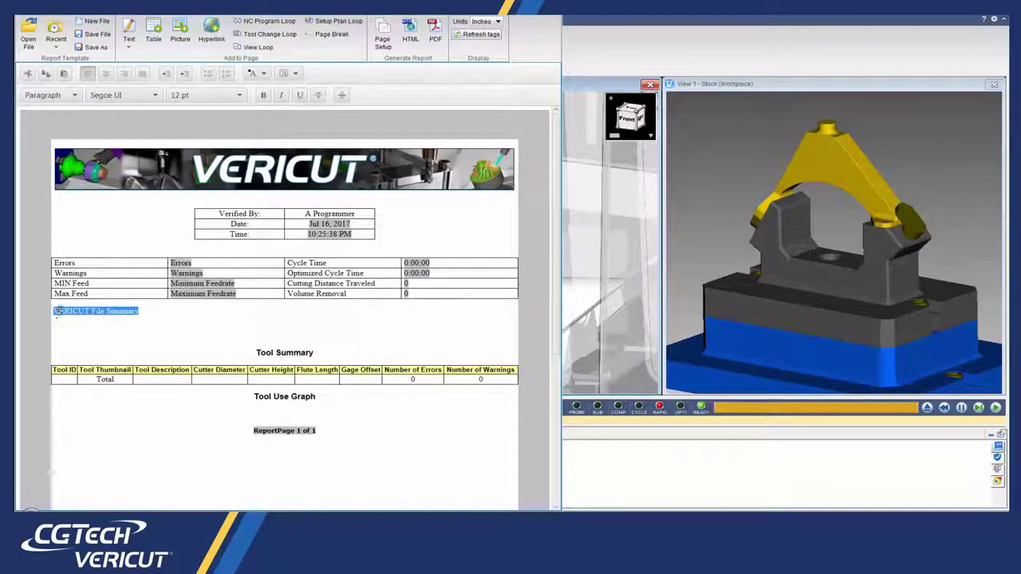
{"action": "left_click", "coordinate": [105, 72]}
{"action": "left_click", "coordinate": [144, 95]}
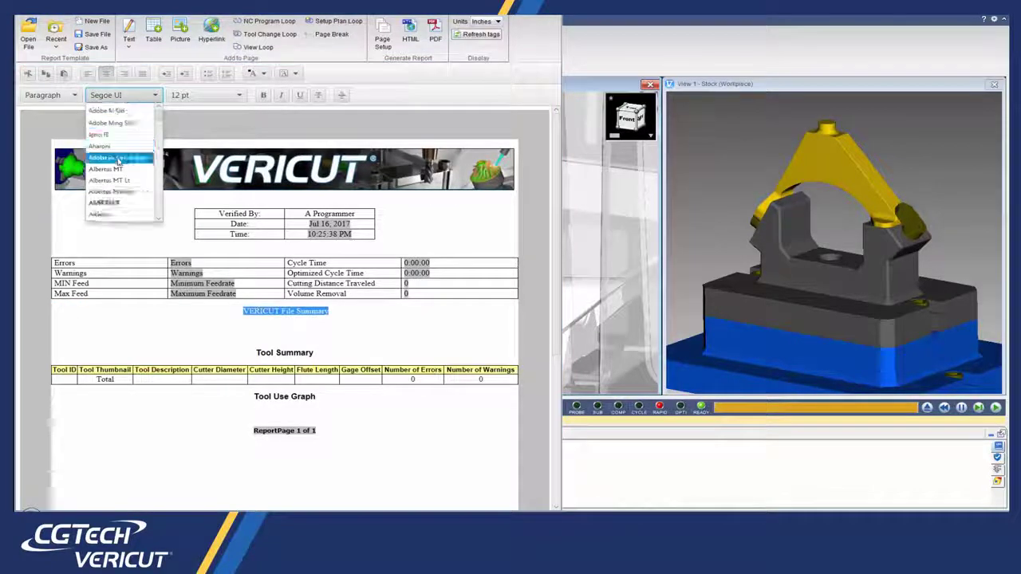
{"action": "scroll", "coordinate": [118, 160], "scroll_direction": "down", "scroll_amount": 5}
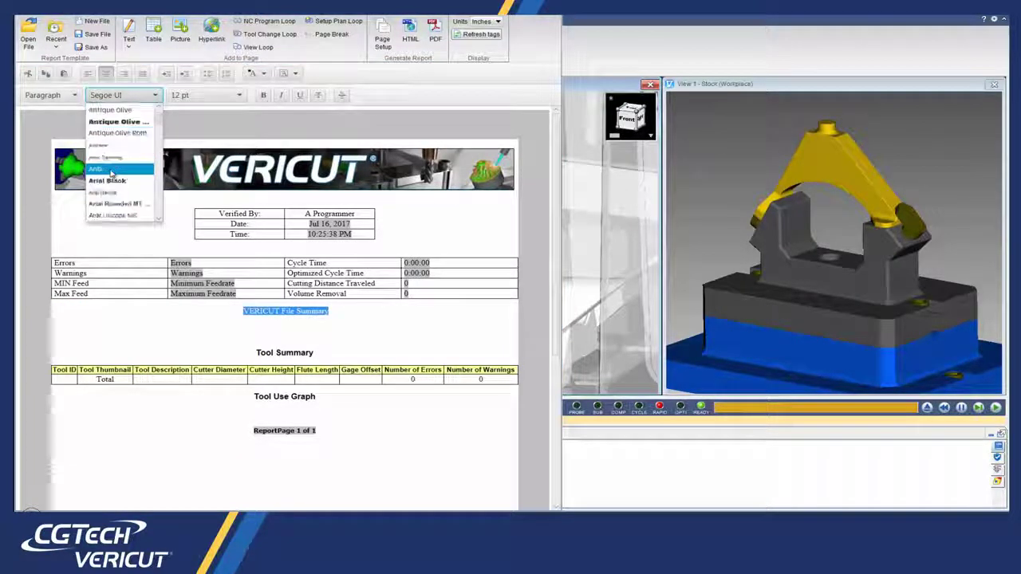
{"action": "left_click", "coordinate": [112, 171]}
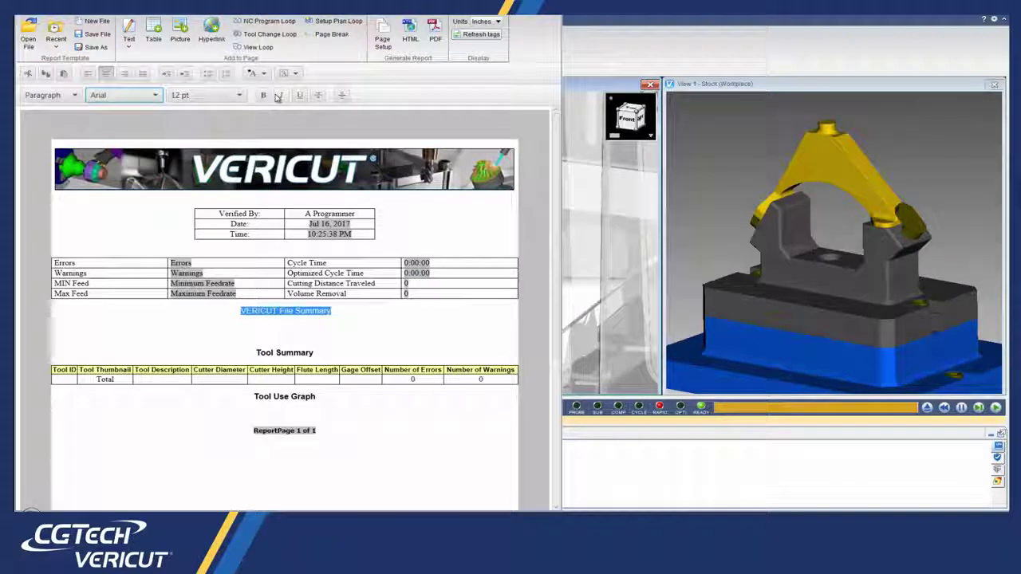
{"action": "left_click", "coordinate": [264, 97]}
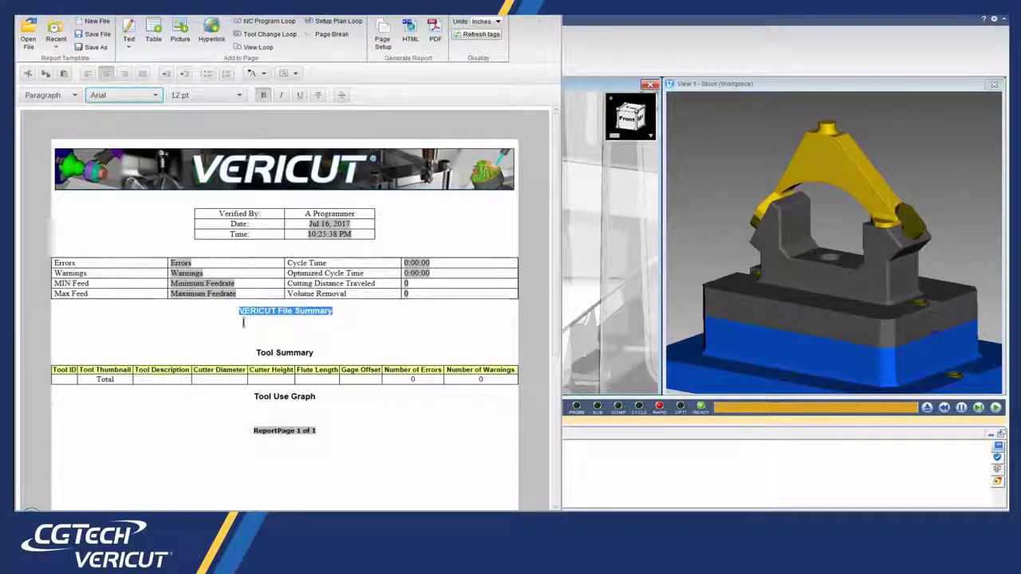
{"action": "left_click", "coordinate": [241, 323]}
Insert a File Summary table, narrowing the File Type column and widening Full Path.
{"action": "left_click", "coordinate": [153, 36]}
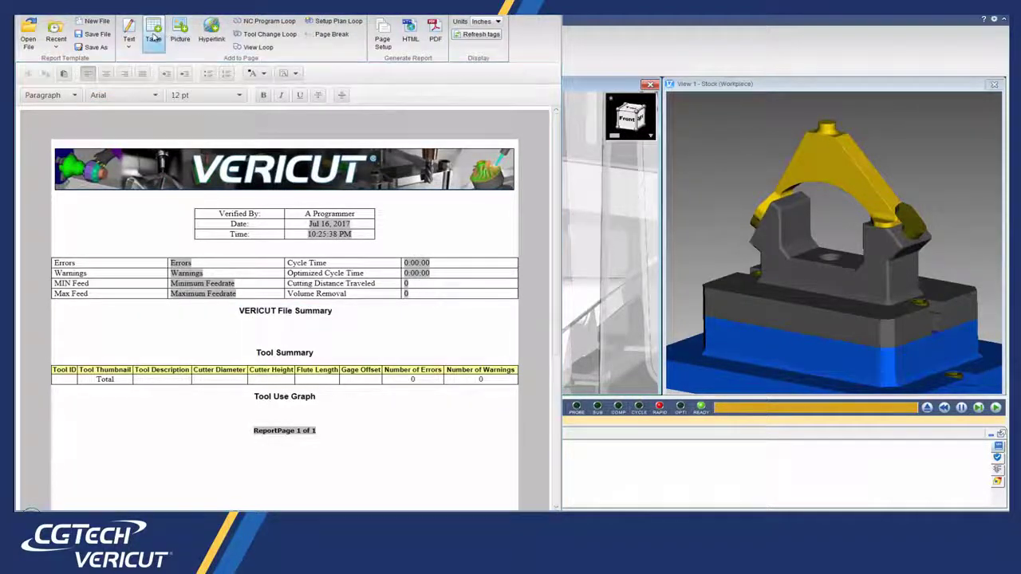
{"action": "left_click", "coordinate": [517, 279]}
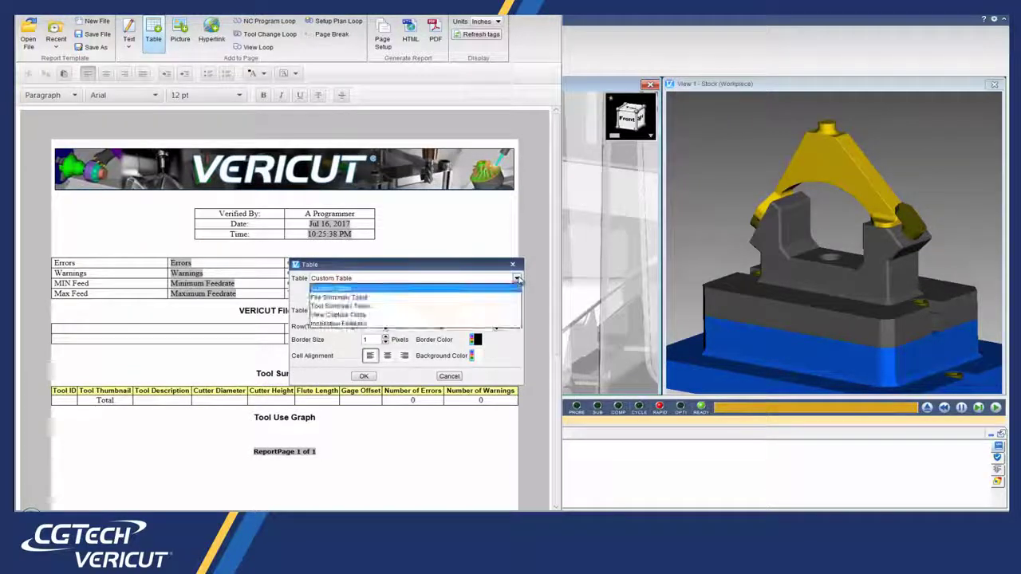
{"action": "left_click", "coordinate": [469, 298]}
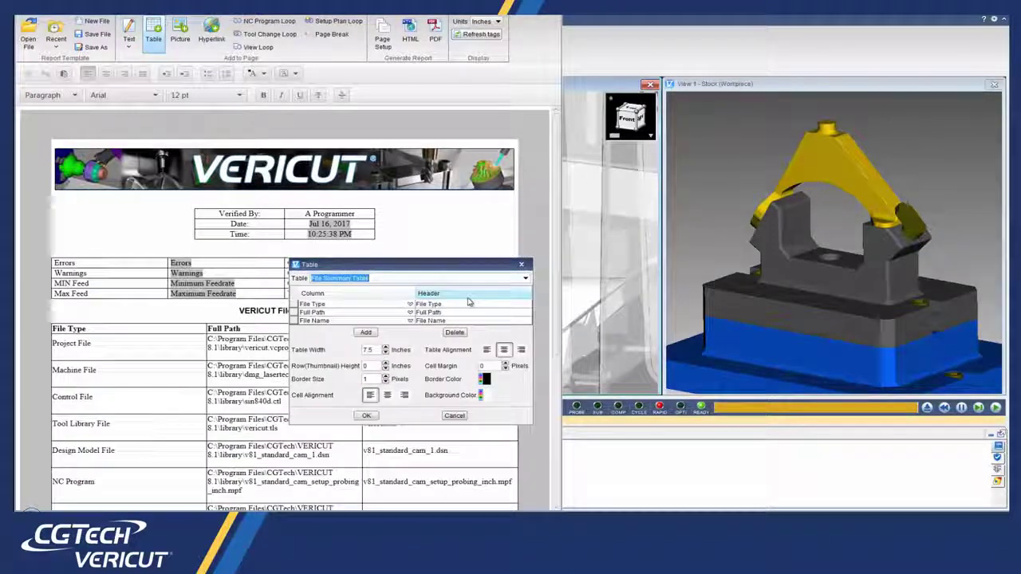
{"action": "left_click", "coordinate": [366, 417]}
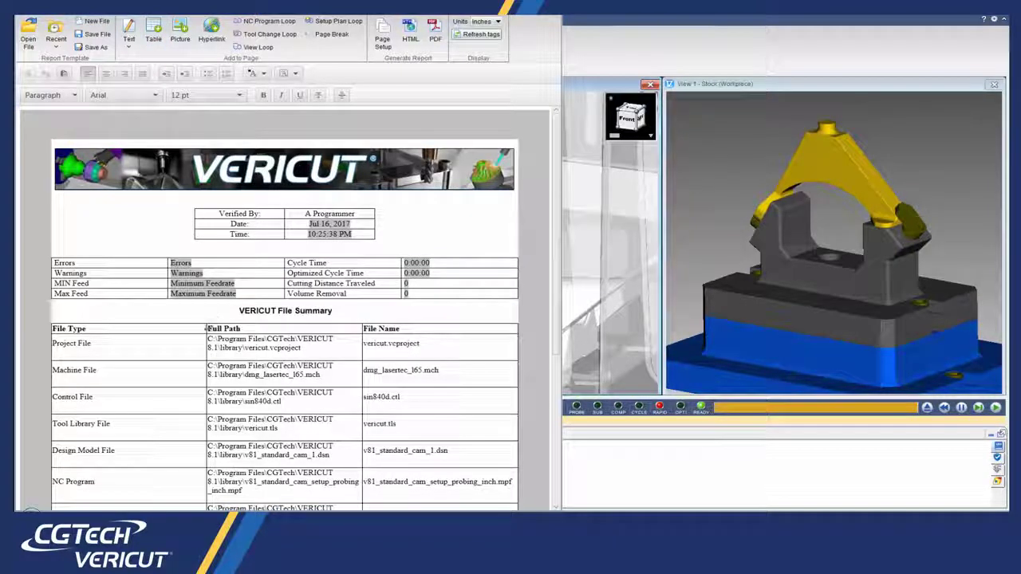
{"action": "left_click_drag", "start_coordinate": [206, 327], "coordinate": [143, 328]}
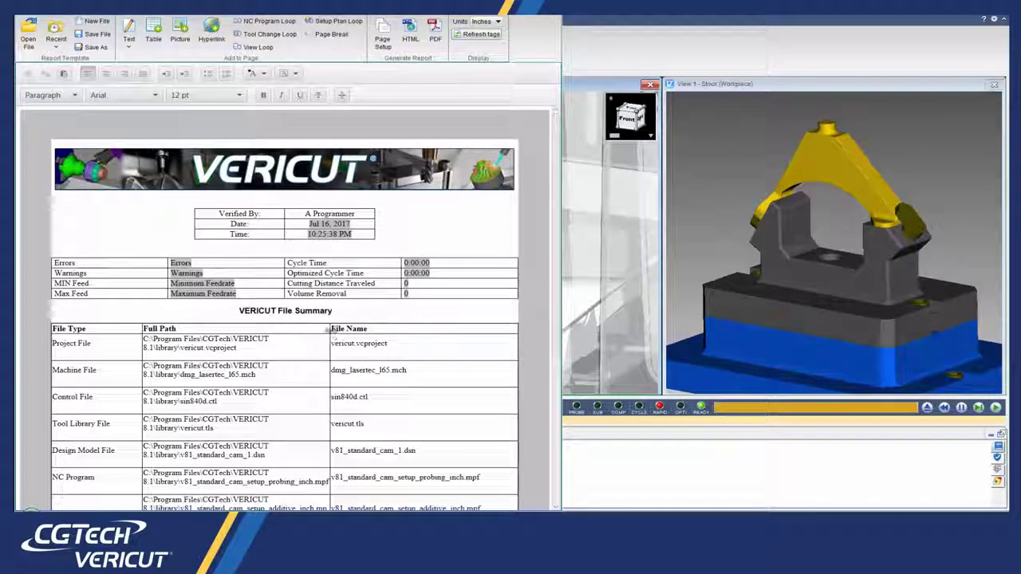
{"action": "left_click_drag", "start_coordinate": [332, 329], "coordinate": [380, 328]}
{"action": "scroll", "coordinate": [381, 331], "scroll_direction": "down", "scroll_amount": 1}
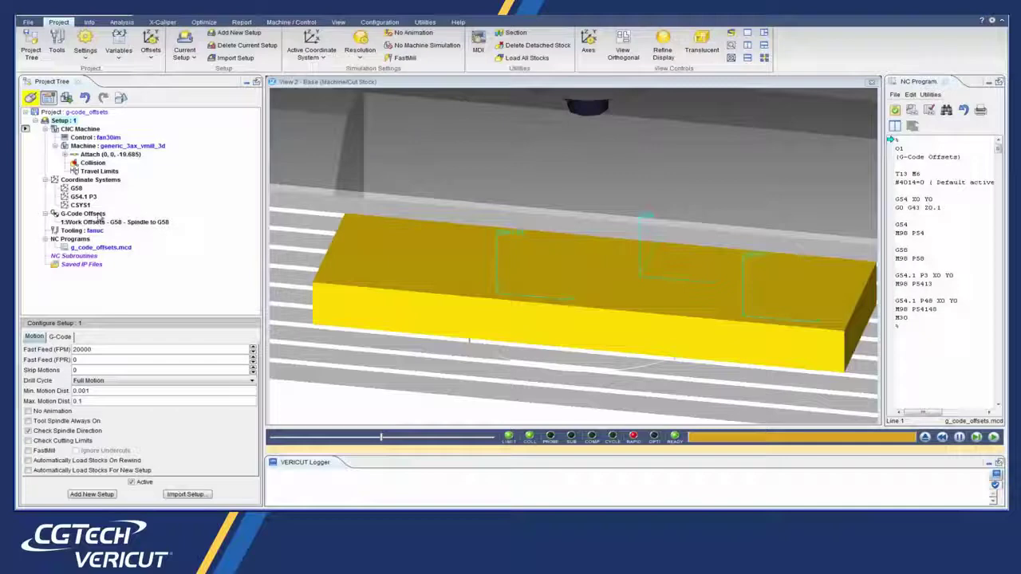
Add a G54 work offset from the spindle to a picked stock corner vertex.
{"action": "left_click", "coordinate": [96, 214]}
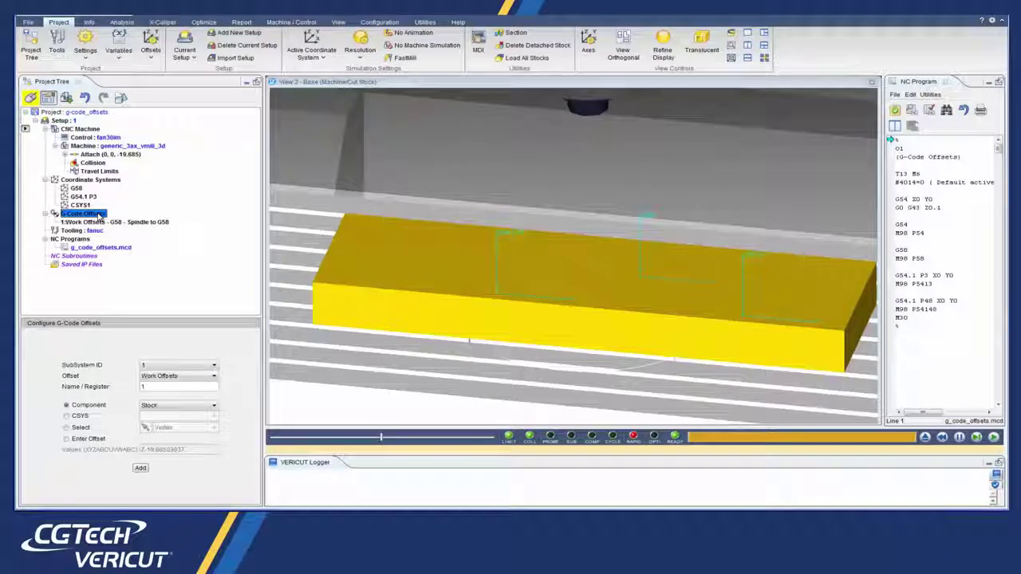
{"action": "left_click", "coordinate": [156, 385]}
{"action": "type", "text": "G54"}
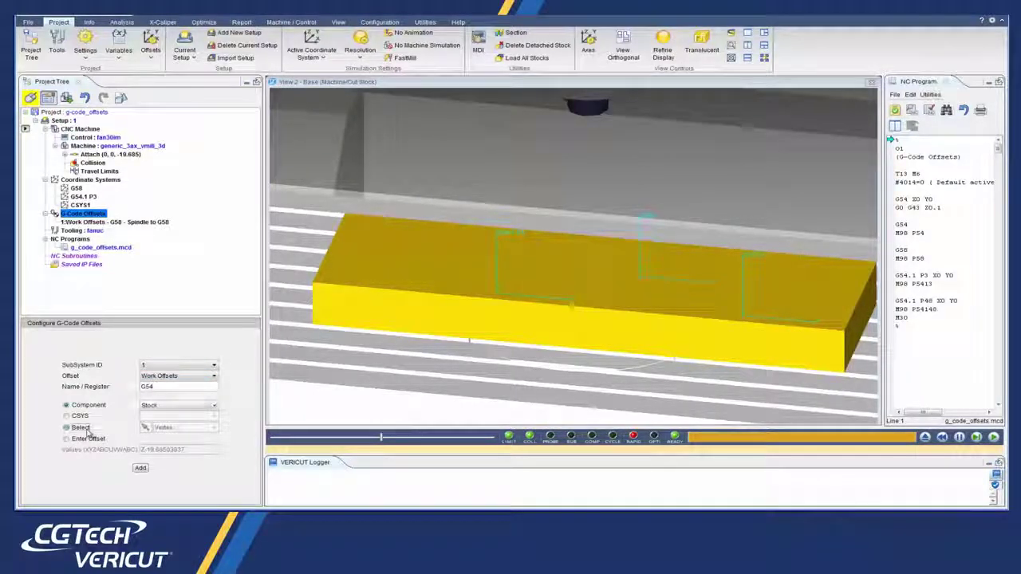
{"action": "left_click", "coordinate": [81, 429]}
{"action": "left_click", "coordinate": [178, 428]}
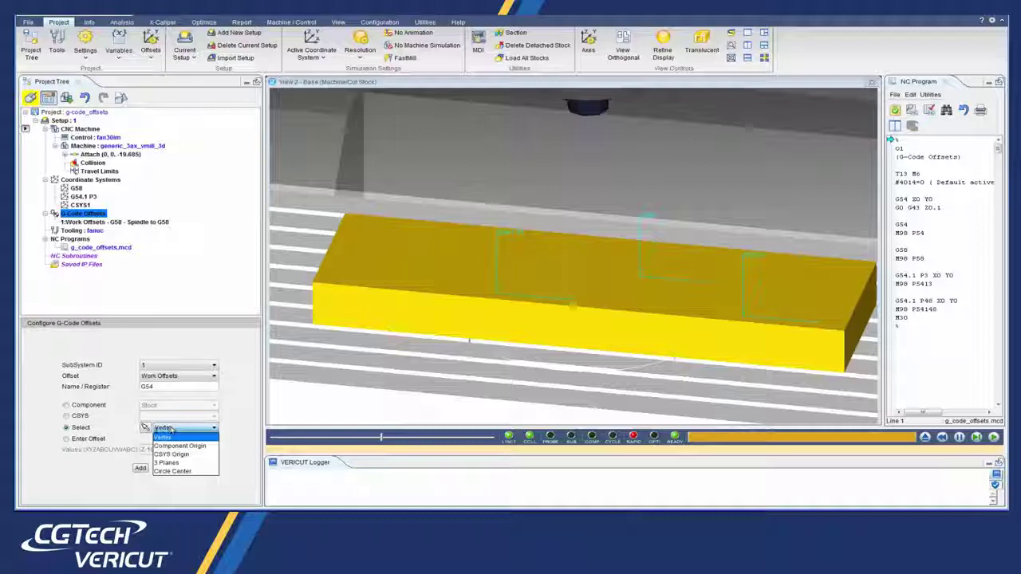
{"action": "left_click", "coordinate": [169, 436]}
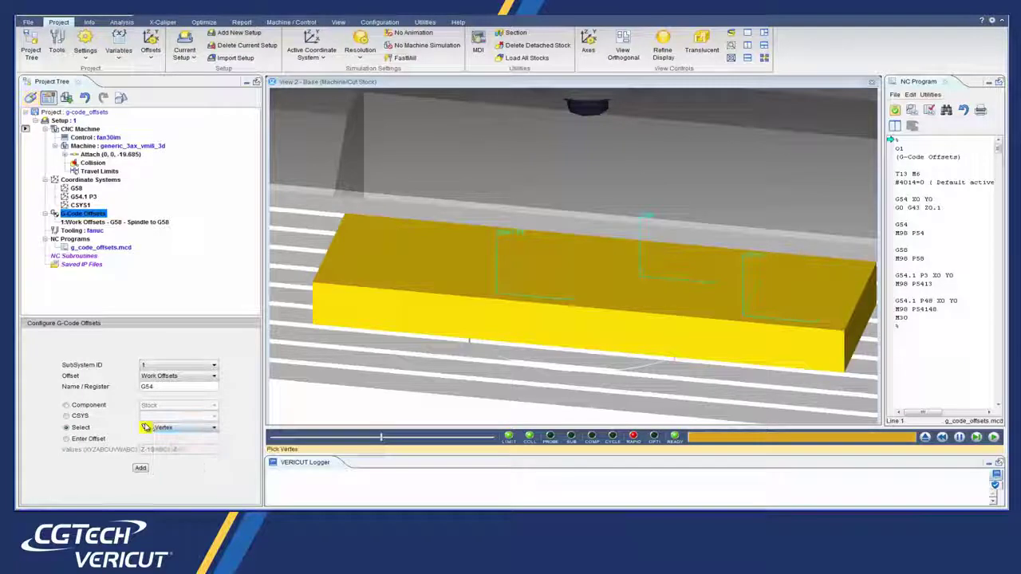
{"action": "left_click", "coordinate": [343, 255]}
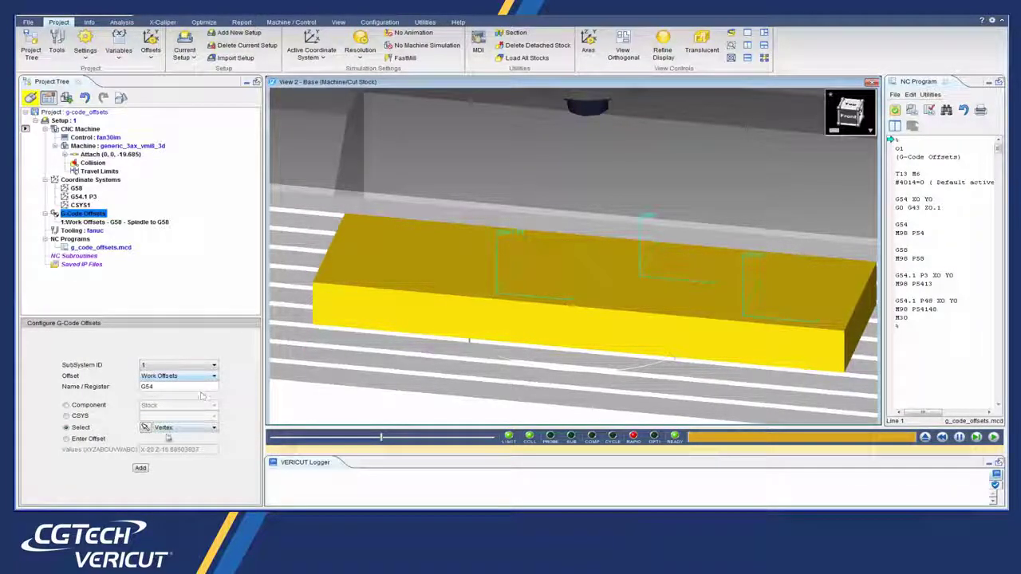
{"action": "left_click", "coordinate": [140, 468]}
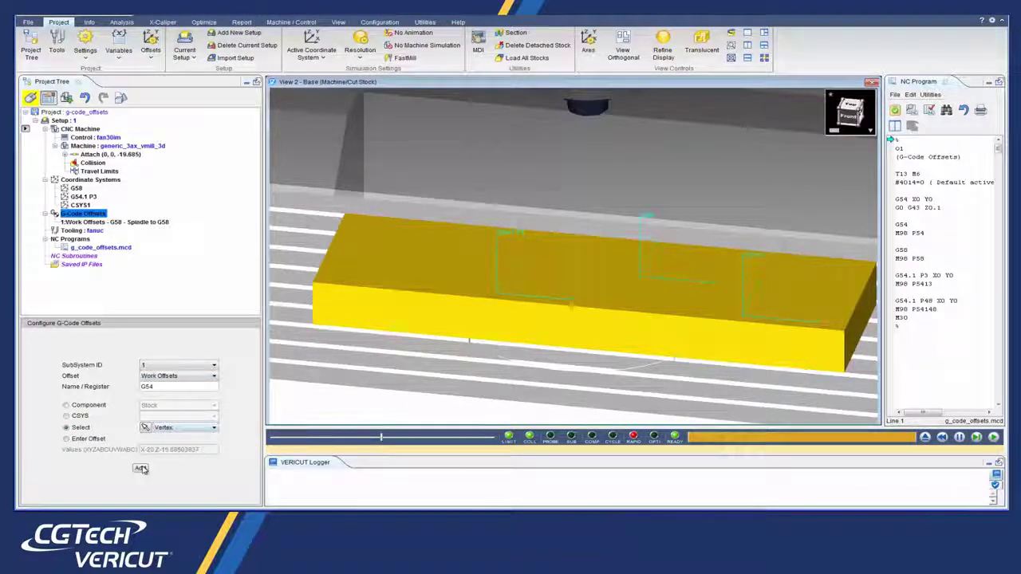
Add a G54.1 P3 work offset targeting the G54.1 P3 coordinate system.
{"action": "right_click", "coordinate": [91, 198]}
{"action": "left_click", "coordinate": [122, 224]}
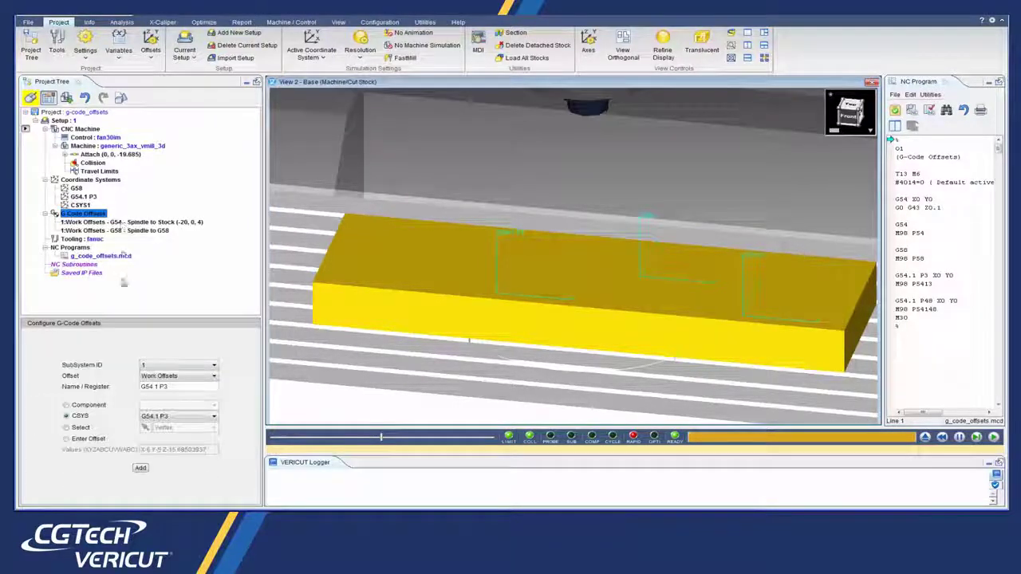
{"action": "left_click", "coordinate": [139, 468]}
Add a G54.1 P48 work offset from the spindle to CSYS1.
{"action": "left_click", "coordinate": [87, 206]}
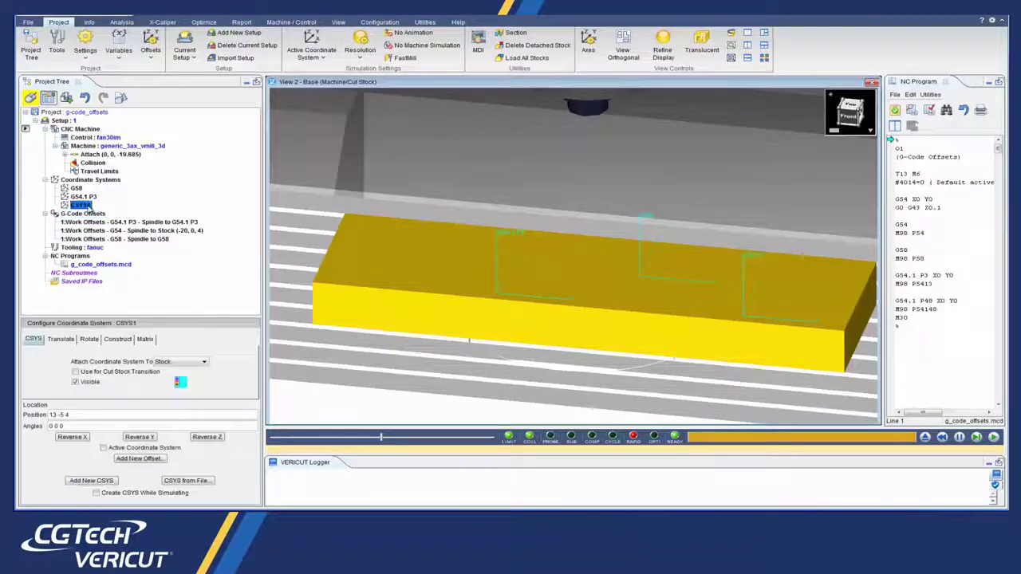
{"action": "right_click", "coordinate": [99, 209]}
{"action": "left_click", "coordinate": [80, 214]}
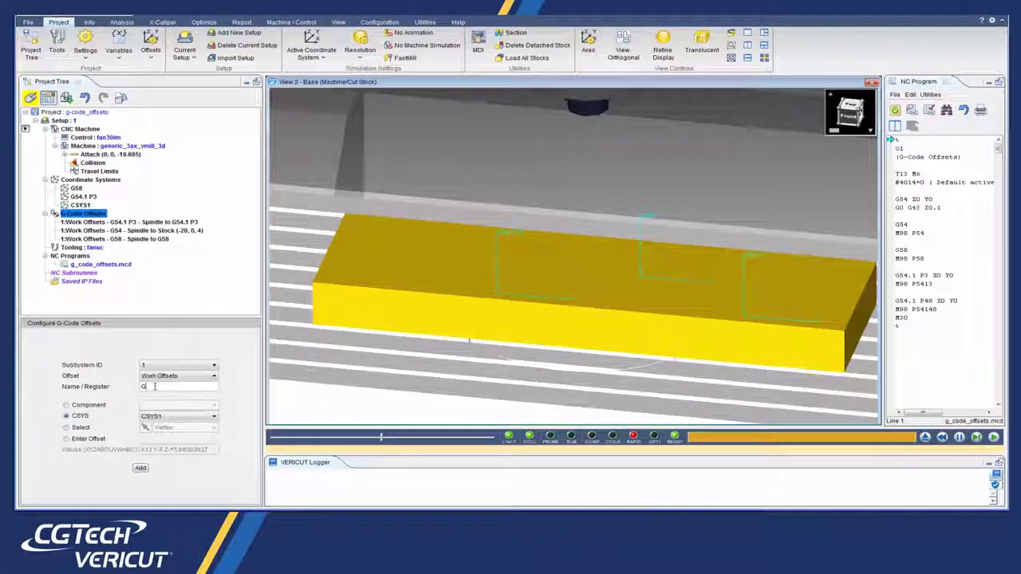
{"action": "left_click", "coordinate": [154, 386]}
{"action": "type", "text": "G54.1"}
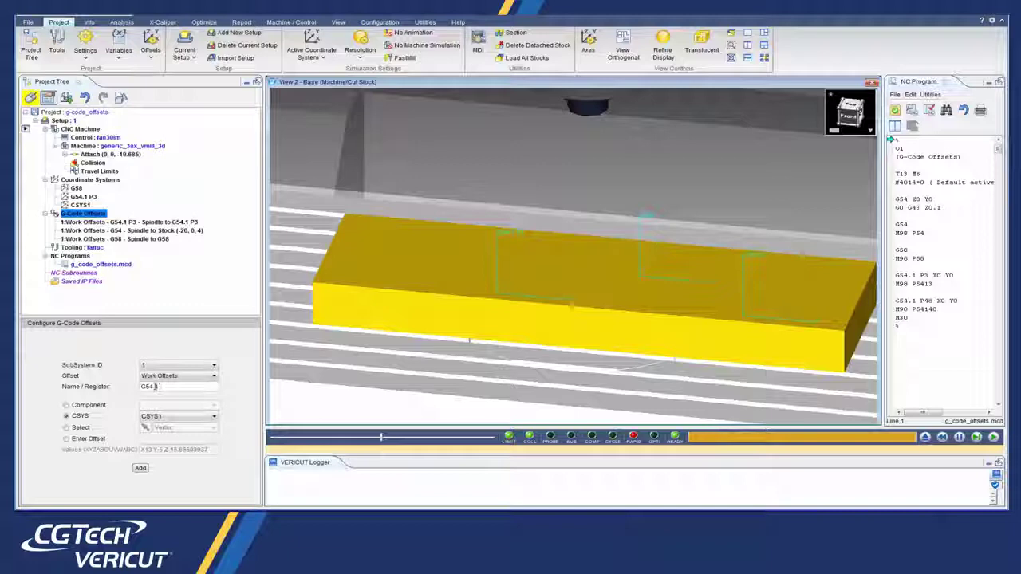
{"action": "type", "text": " P48"}
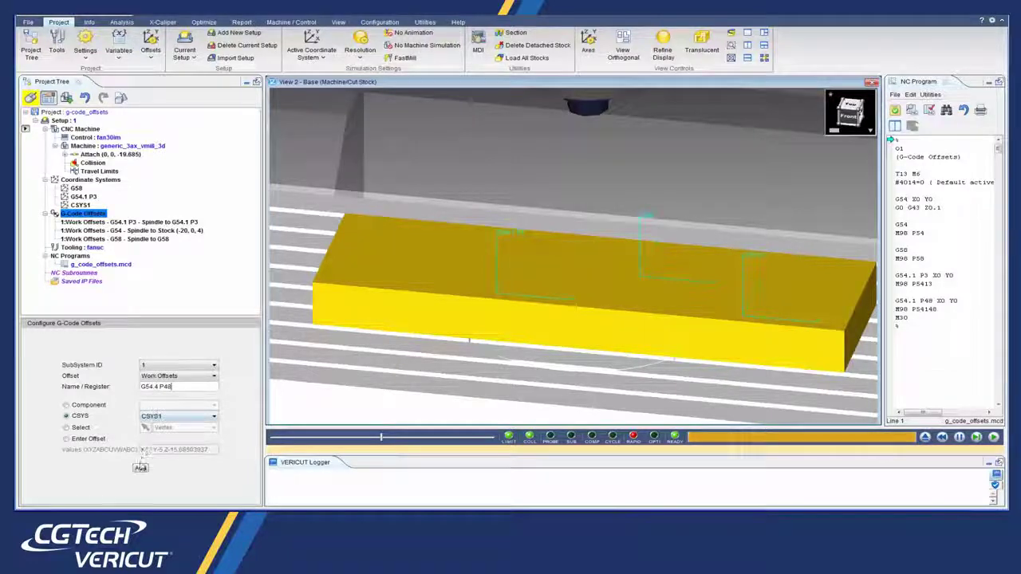
{"action": "left_click", "coordinate": [140, 468]}
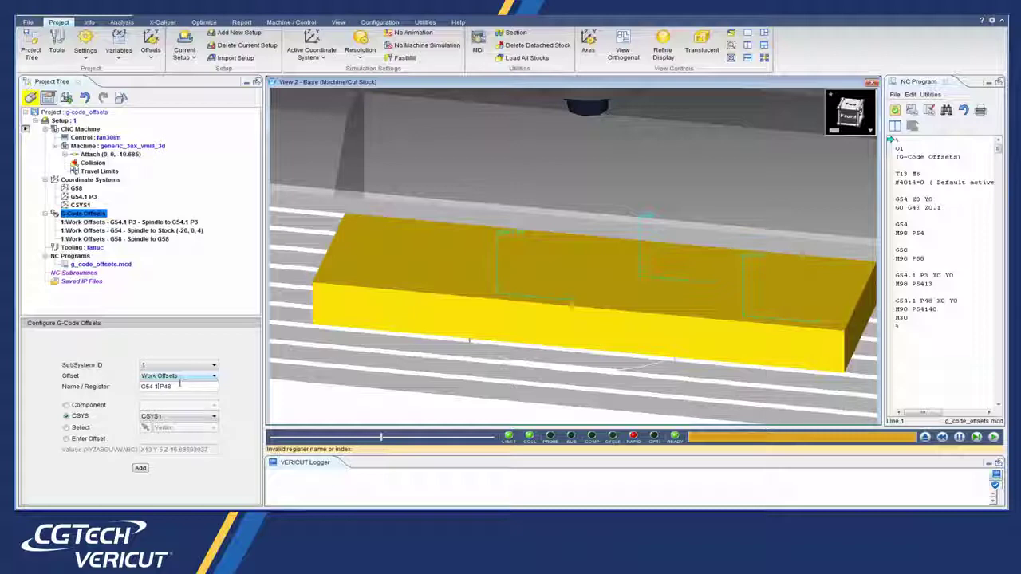
{"action": "left_click", "coordinate": [141, 468]}
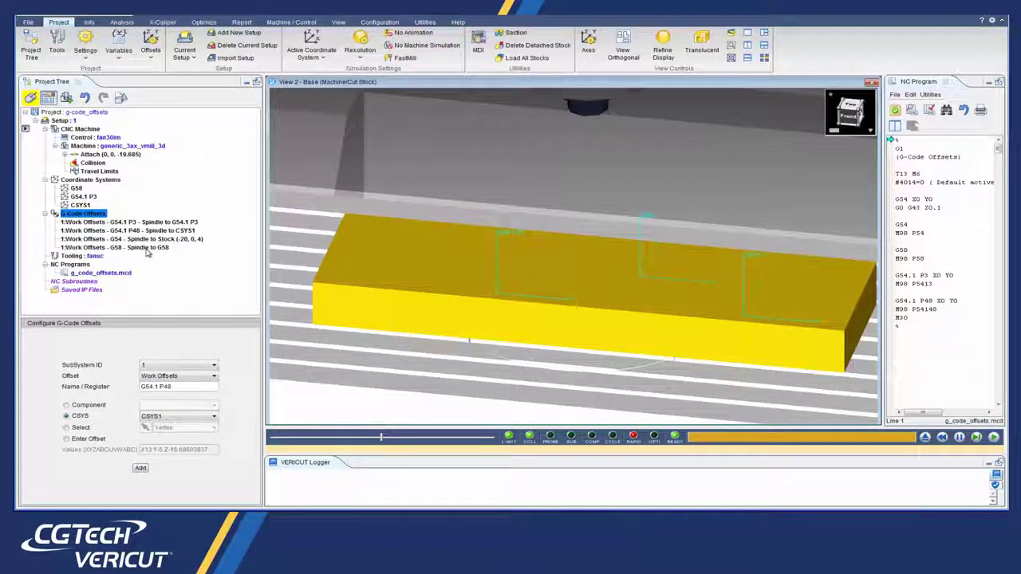
Review the G58, G54, G54.1 P48 and G54.1 P3 work offsets in the project tree.
{"action": "left_click", "coordinate": [144, 247]}
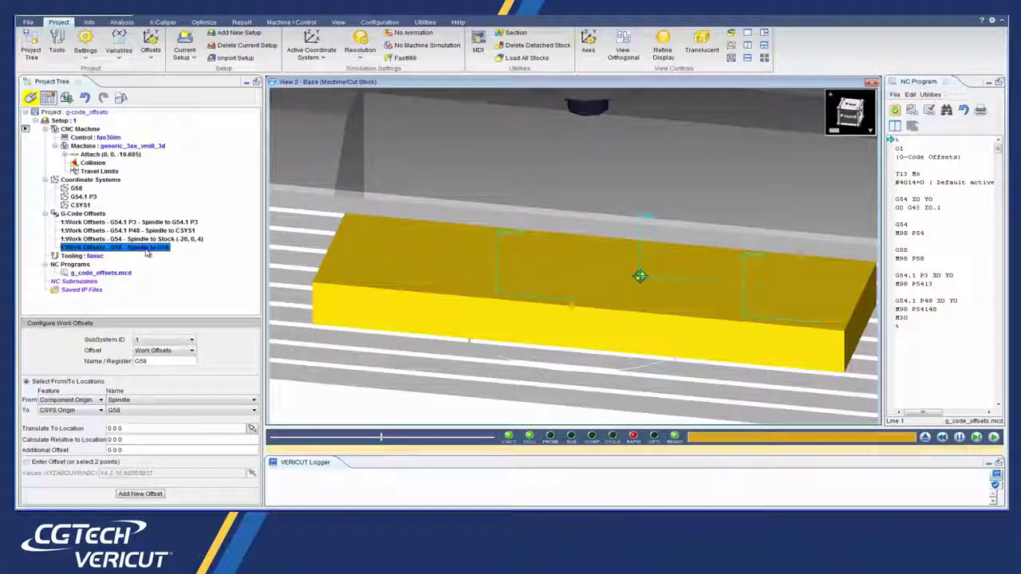
{"action": "left_click", "coordinate": [143, 240]}
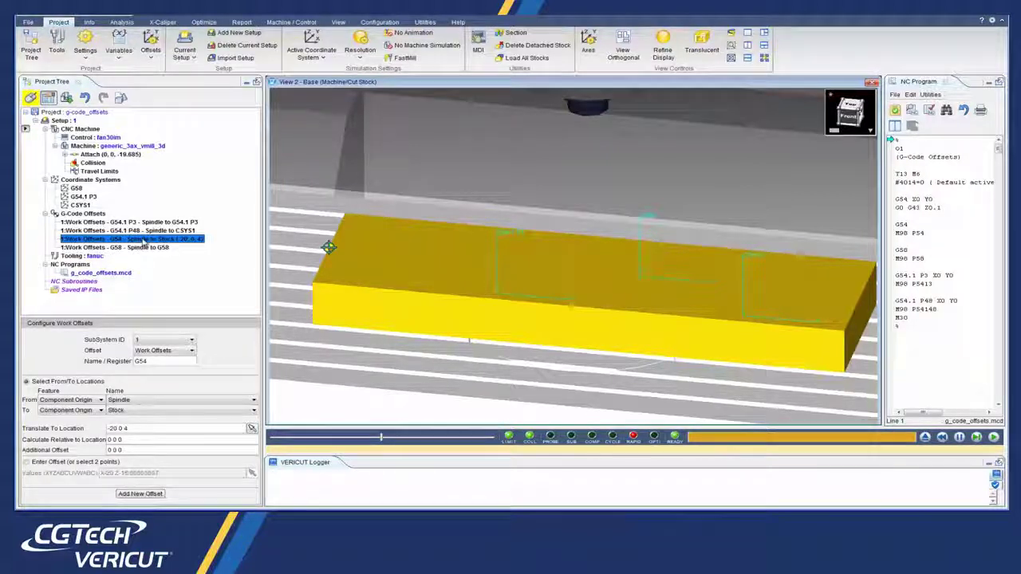
{"action": "left_click", "coordinate": [145, 232]}
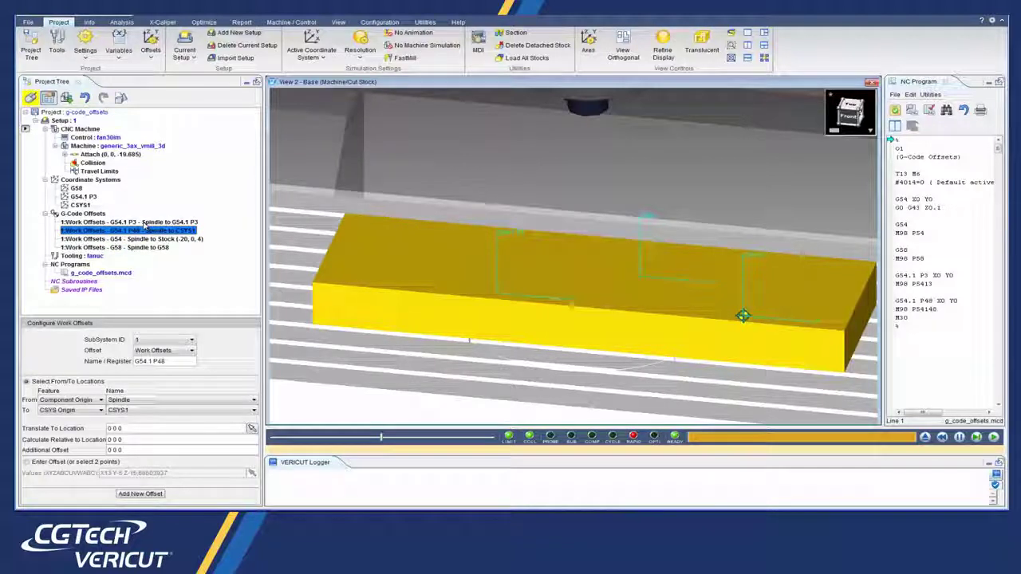
{"action": "left_click", "coordinate": [144, 221]}
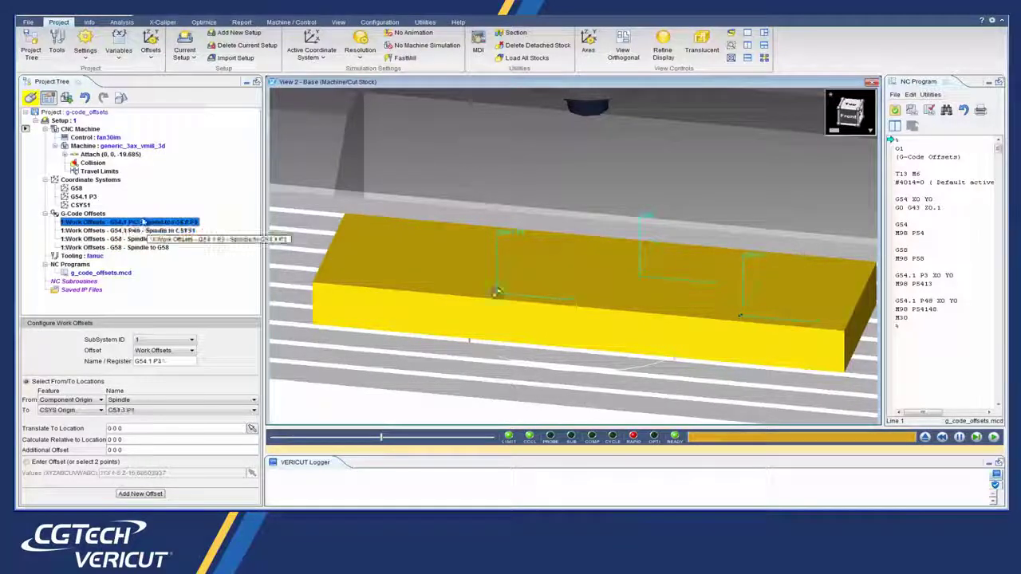
Open the G-Code offsets table and run the NC program to show offset labels.
{"action": "left_click", "coordinate": [151, 49]}
{"action": "left_click", "coordinate": [175, 72]}
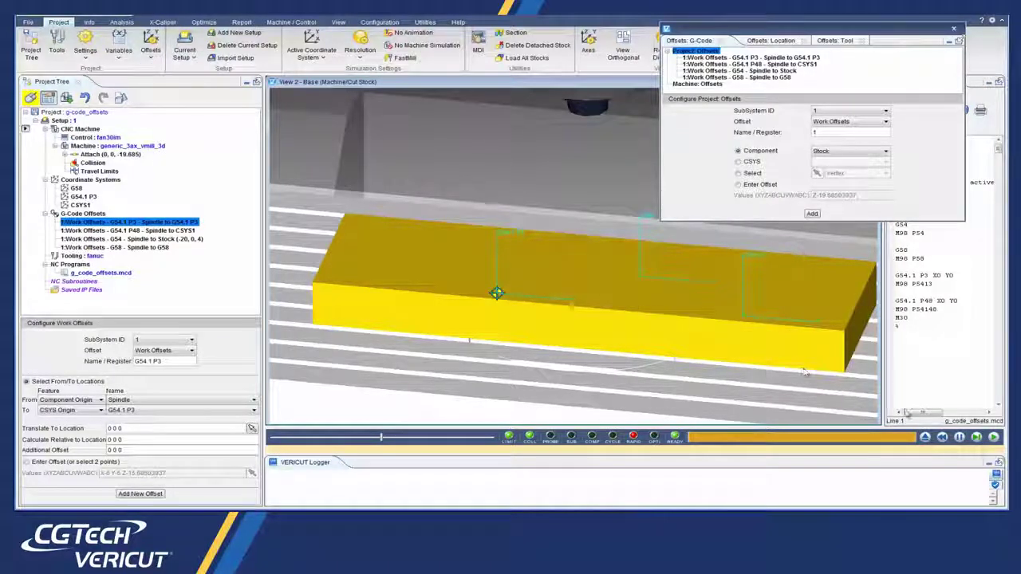
{"action": "left_click", "coordinate": [994, 445]}
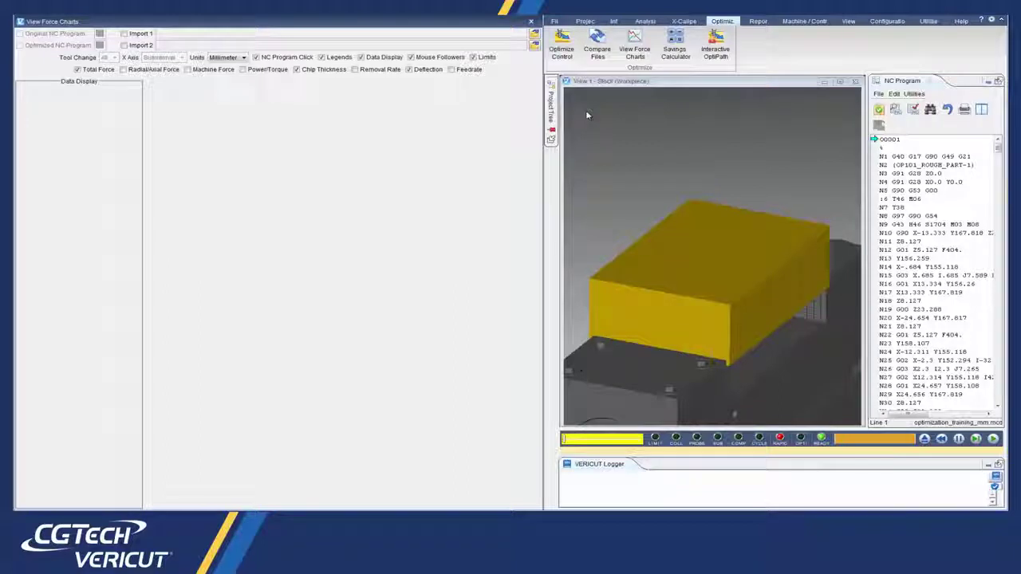
Set Force Mode to Optimize in Optimize Control and start the simulation to plot force charts.
{"action": "left_click", "coordinate": [562, 46]}
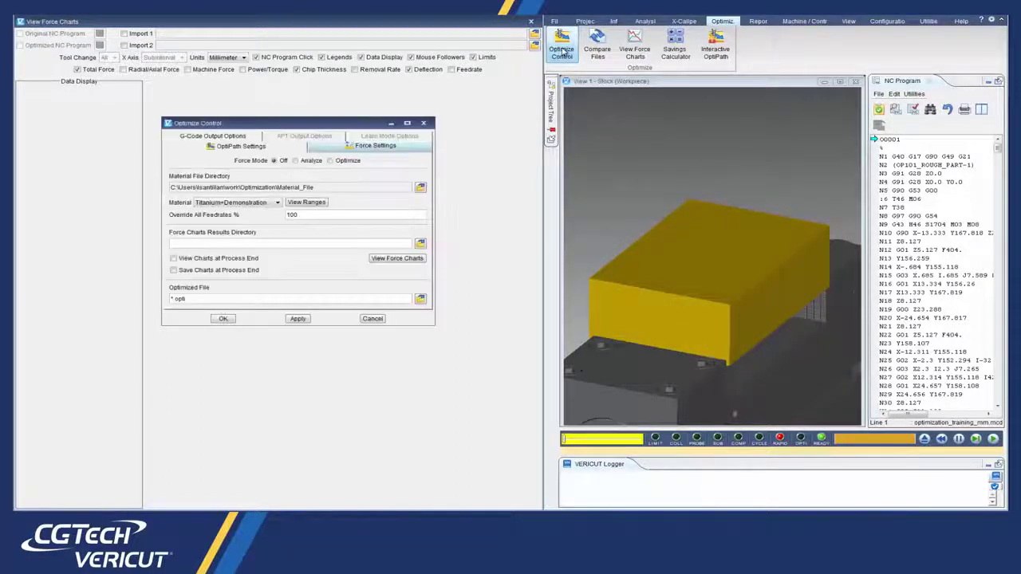
{"action": "left_click", "coordinate": [338, 162]}
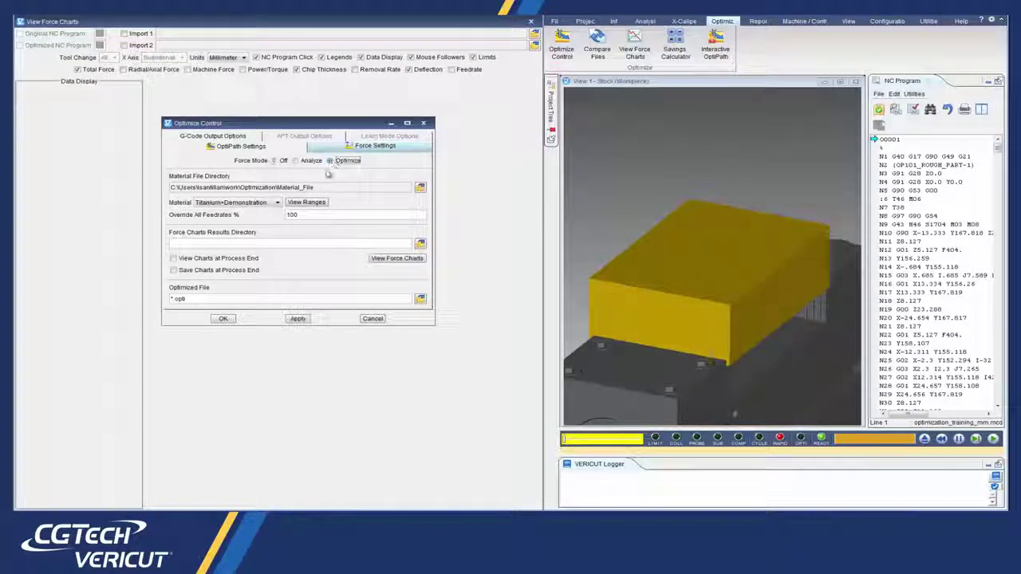
{"action": "left_click", "coordinate": [223, 319]}
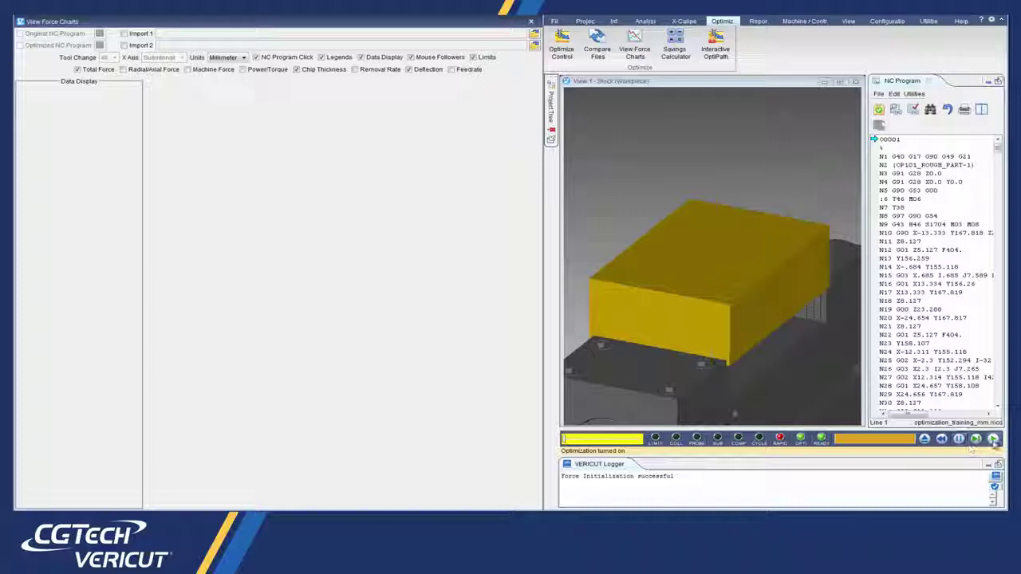
{"action": "left_click", "coordinate": [994, 439]}
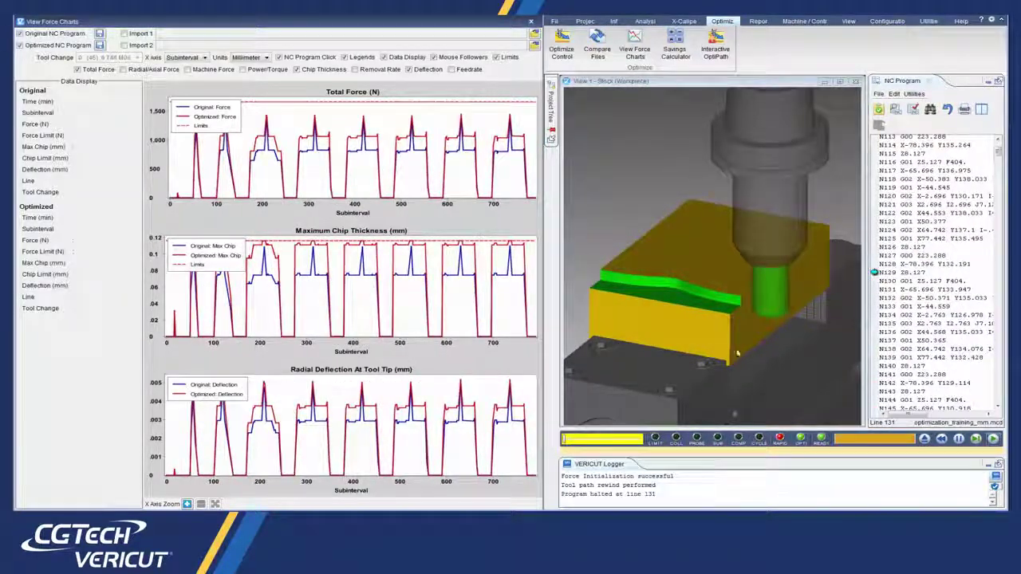
Jump to the NC line at Total Force subinterval 320, then enter NC Program Review mode.
{"action": "left_click", "coordinate": [318, 140]}
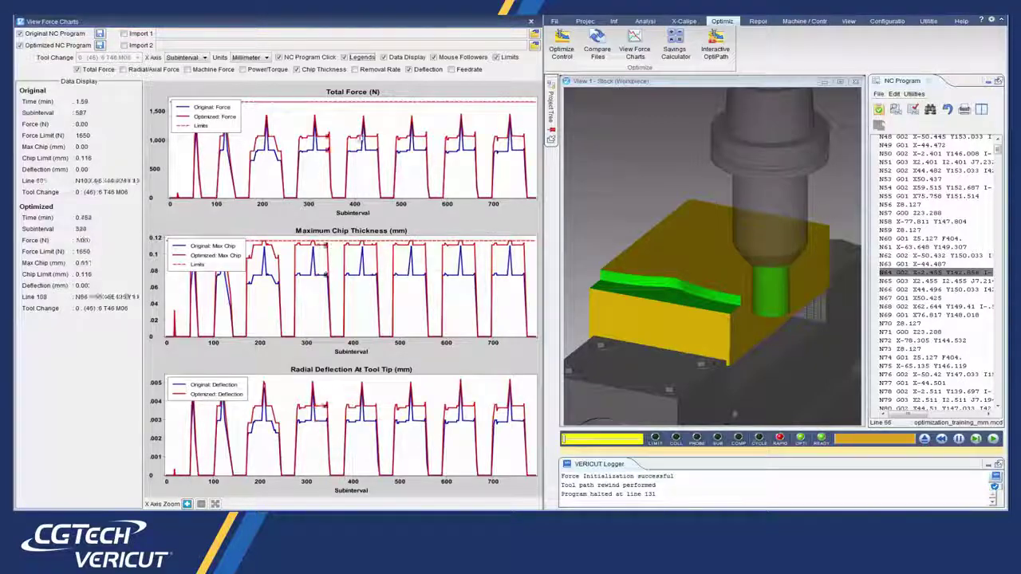
{"action": "left_click", "coordinate": [879, 111]}
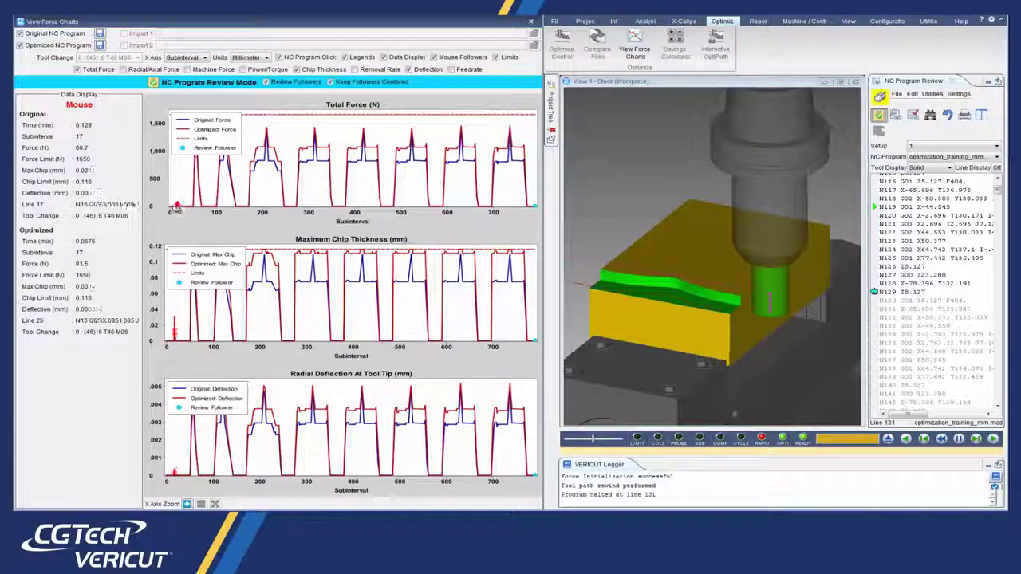
Rewind the review to Total Force subinterval 8 and replay the machining alongside the charts.
{"action": "left_click", "coordinate": [175, 208]}
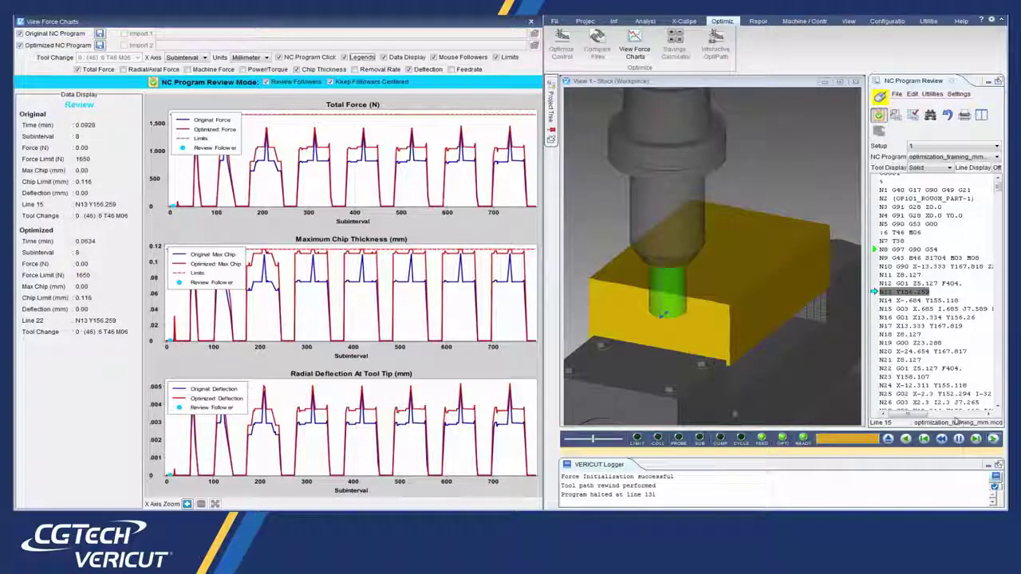
{"action": "left_click", "coordinate": [994, 438]}
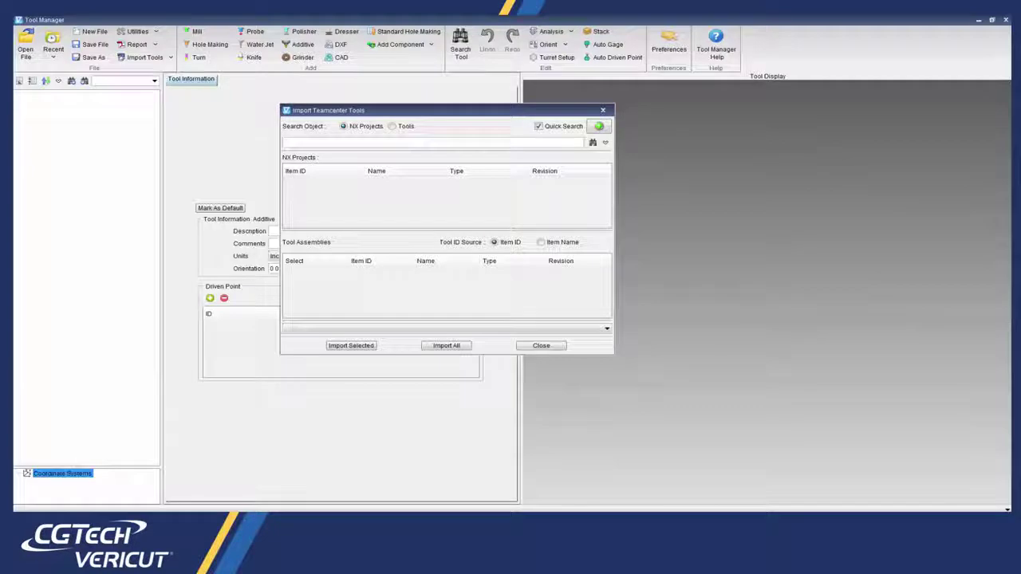
Search Teamcenter for 'm000032*' and load the tool assemblies of project M000032.
{"action": "left_click", "coordinate": [330, 143]}
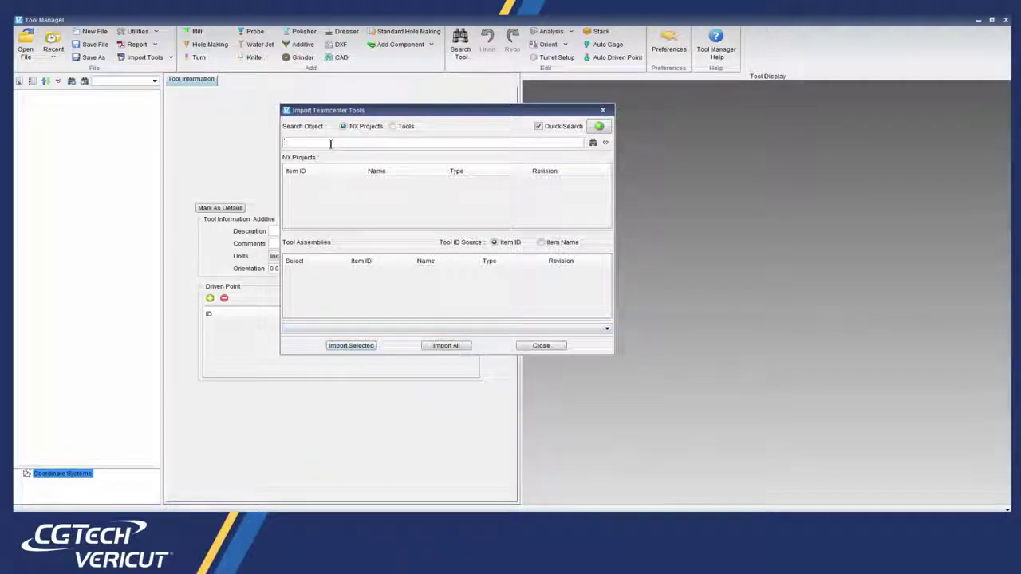
{"action": "type", "text": "m0000"}
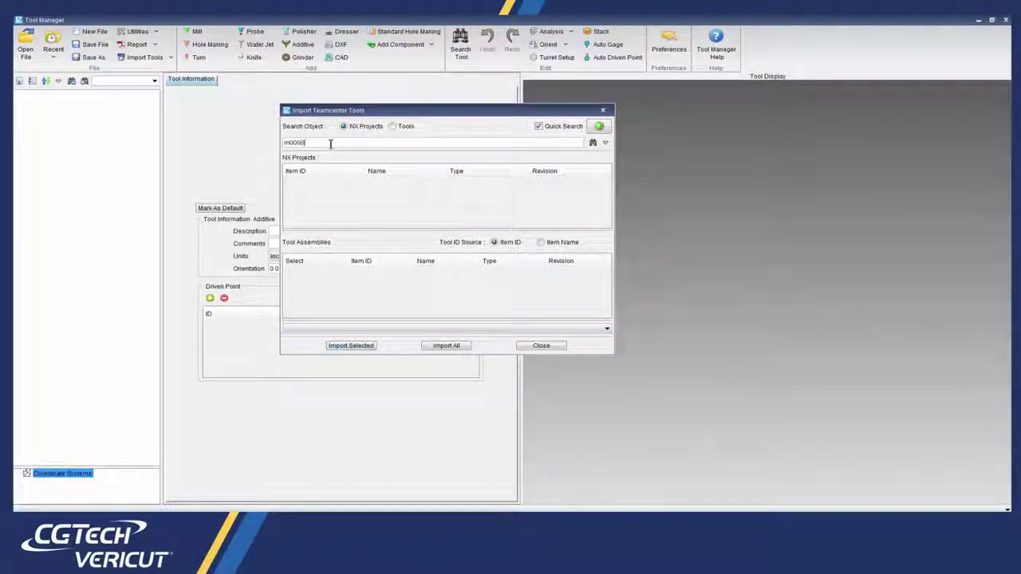
{"action": "type", "text": "32*"}
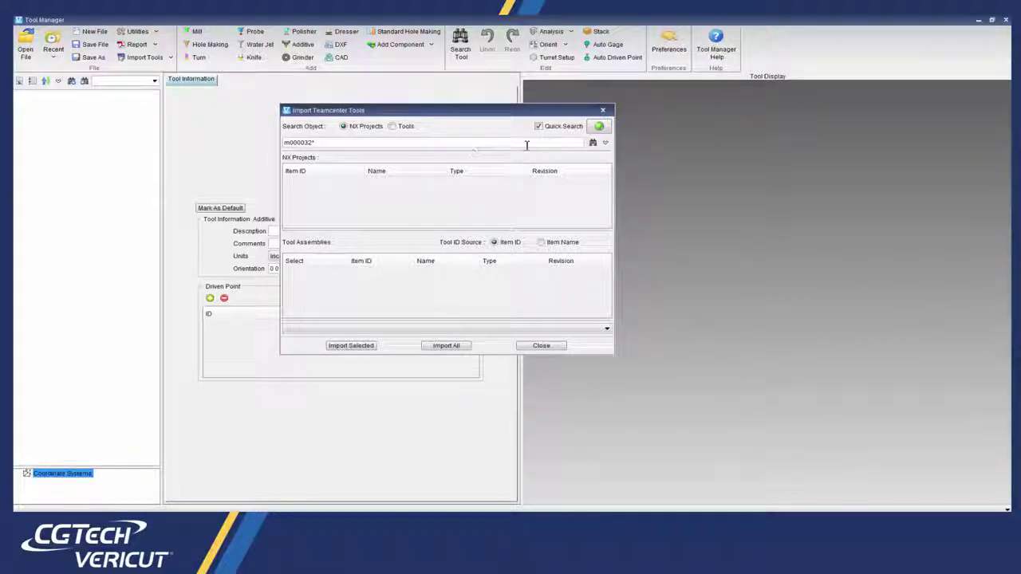
{"action": "left_click", "coordinate": [592, 142]}
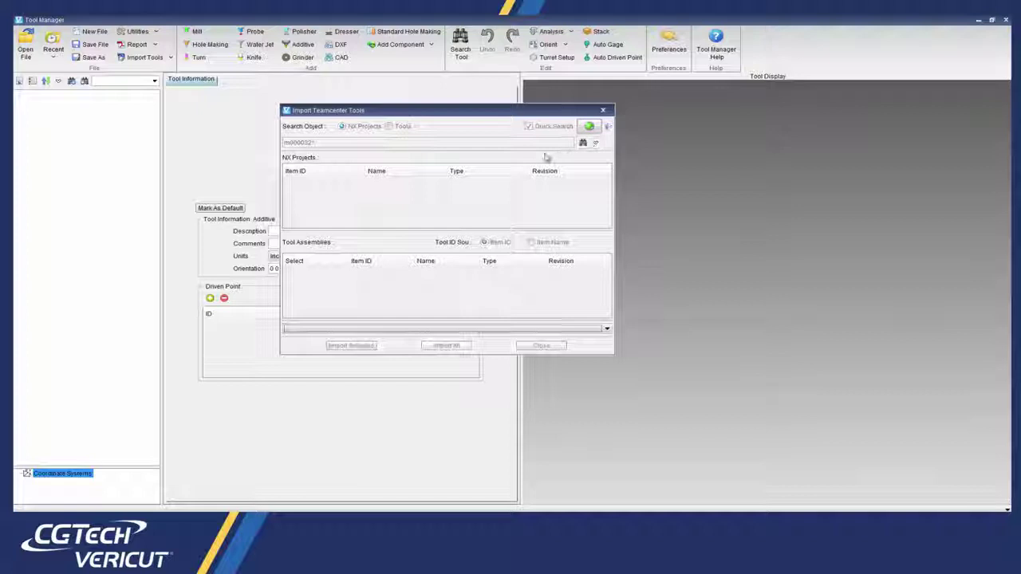
{"action": "left_click", "coordinate": [388, 182]}
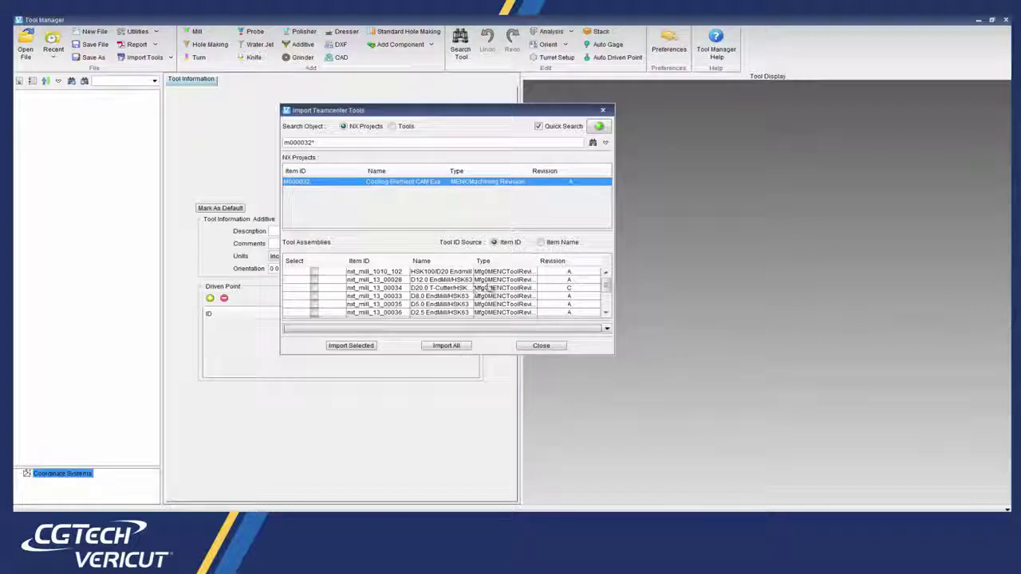
Import all of project M000032's tool assemblies, adding 12 tools to the Tool Manager.
{"action": "left_click_drag", "start_coordinate": [608, 287], "coordinate": [607, 301]}
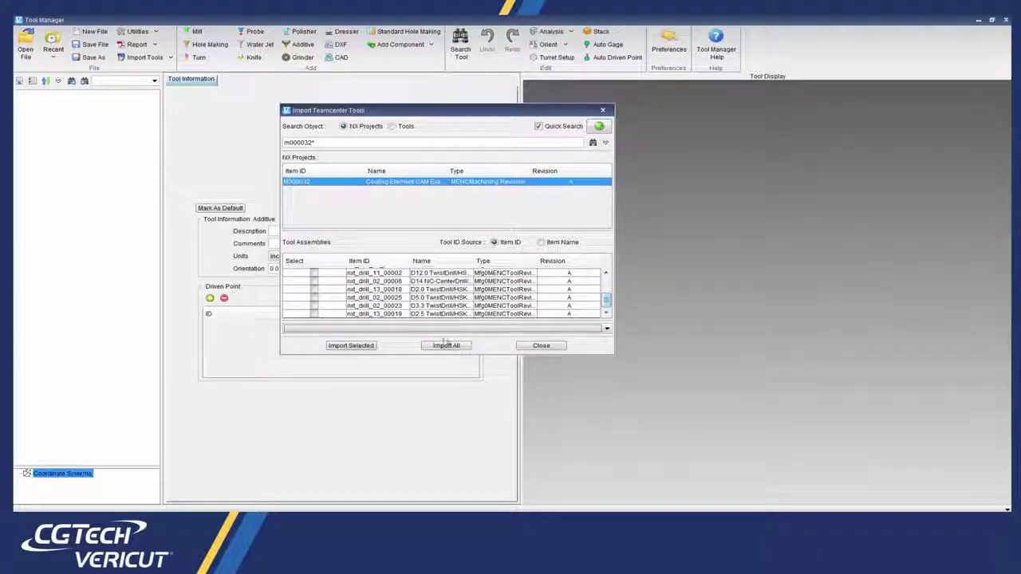
{"action": "left_click", "coordinate": [444, 346]}
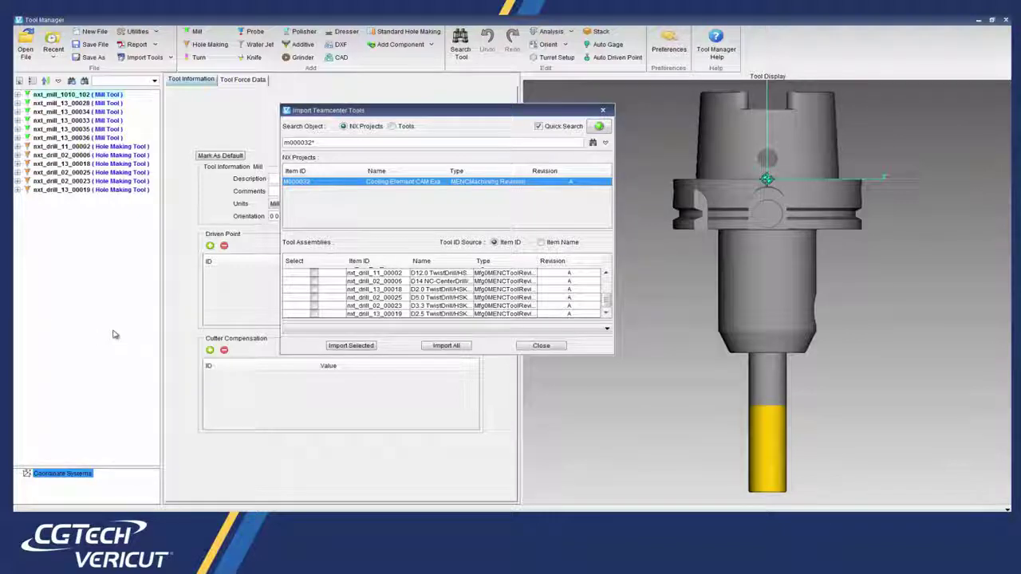
Expand every tool in the tree to show its cutter and holder parts.
{"action": "left_click", "coordinate": [33, 81]}
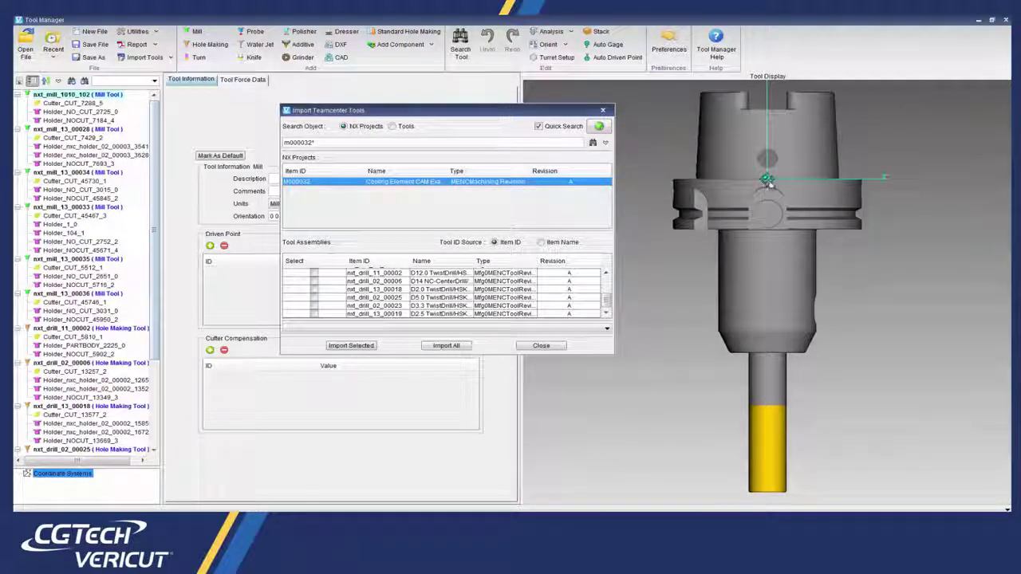
{"action": "middle_click_drag", "start_coordinate": [793, 229], "coordinate": [681, 214]}
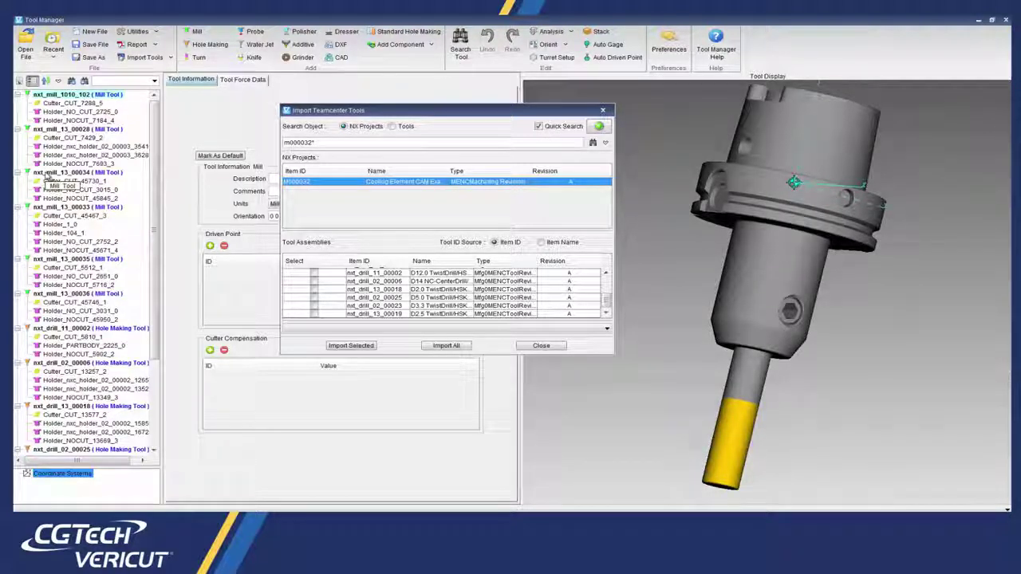
Display and orbit tools nxt_mill_13_00034 (the T-cutter) and nxt_mill_13_00036 in the Tool Display.
{"action": "left_click", "coordinate": [48, 172]}
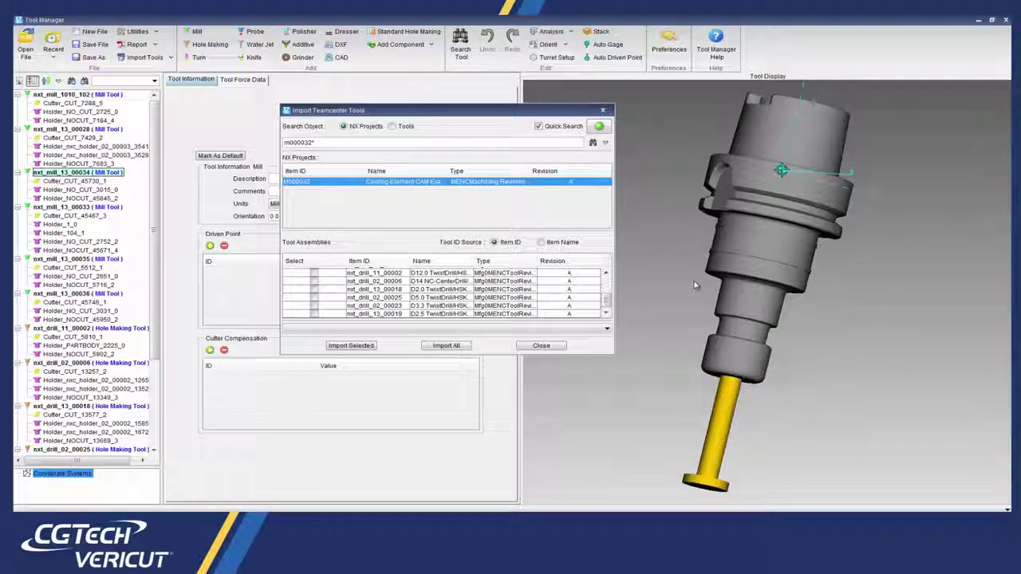
{"action": "middle_click_drag", "start_coordinate": [695, 285], "coordinate": [683, 254]}
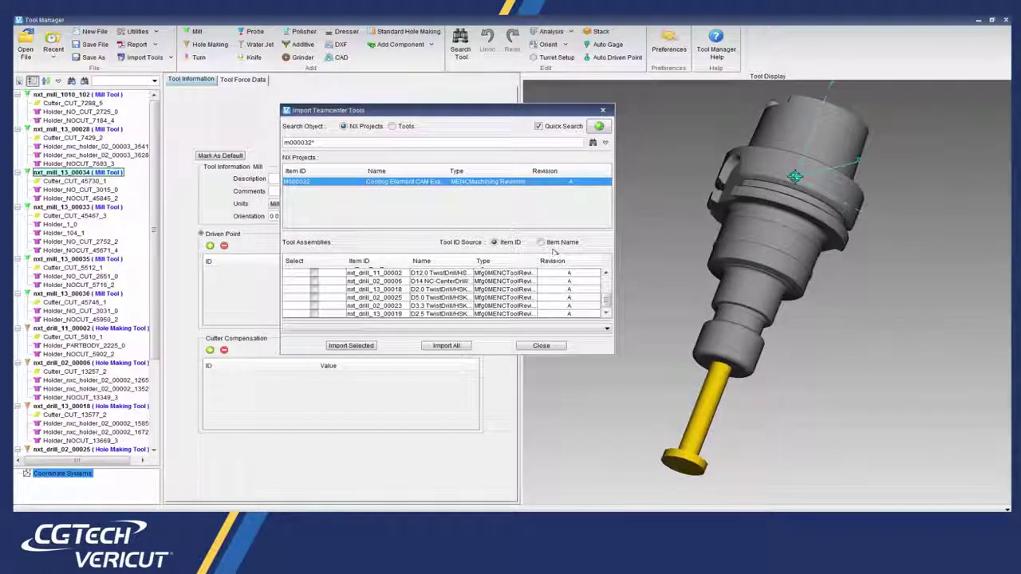
{"action": "left_click", "coordinate": [76, 295]}
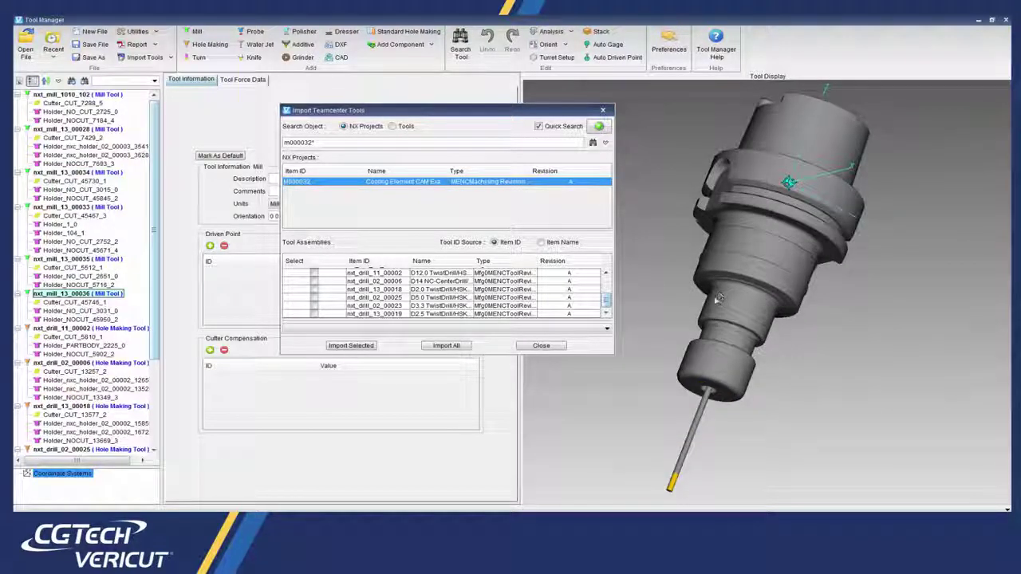
{"action": "mouse_move", "coordinate": [718, 298]}
{"action": "middle_mouse_down"}
{"action": "mouse_move", "coordinate": [914, 264]}
{"action": "mouse_move", "coordinate": [717, 282]}
{"action": "middle_mouse_up"}
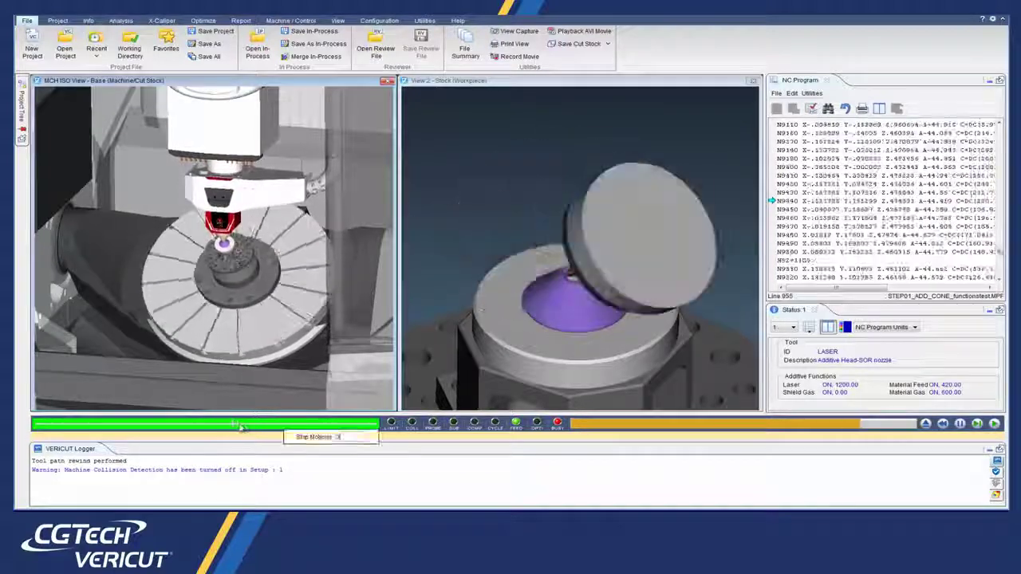
Slow the additive cone-deposition simulation to Animation Speed 100%.
{"action": "left_click_drag", "start_coordinate": [231, 427], "coordinate": [211, 429]}
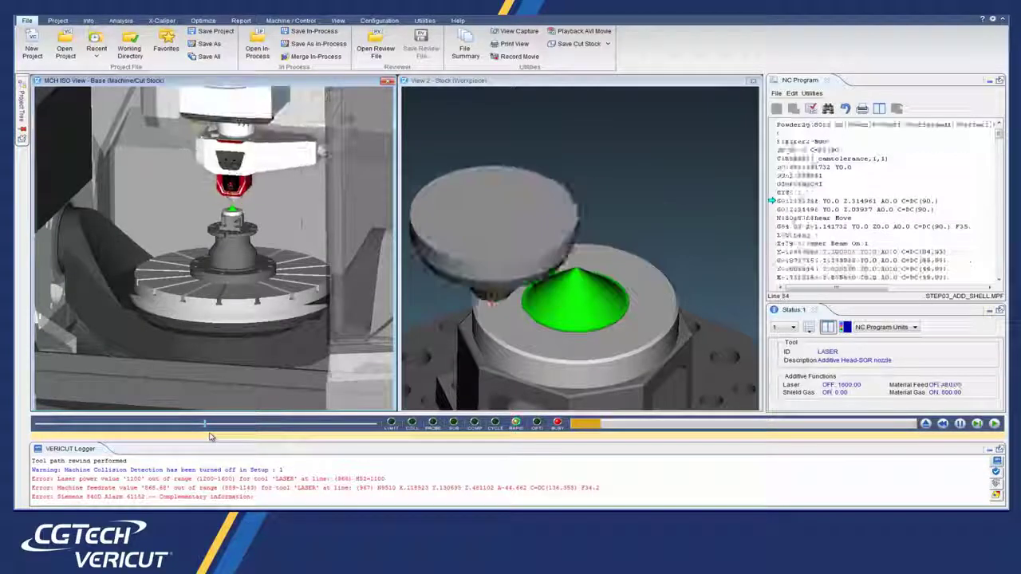
Set the animation slider to Skip Motions 1 to fast-forward the shell build and drilling.
{"action": "left_click_drag", "start_coordinate": [210, 428], "coordinate": [284, 437]}
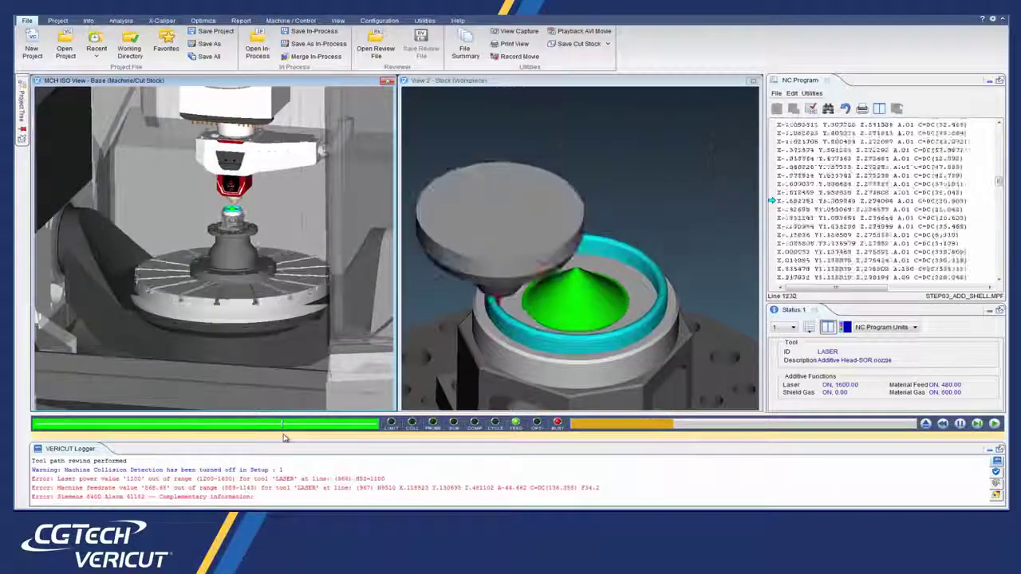